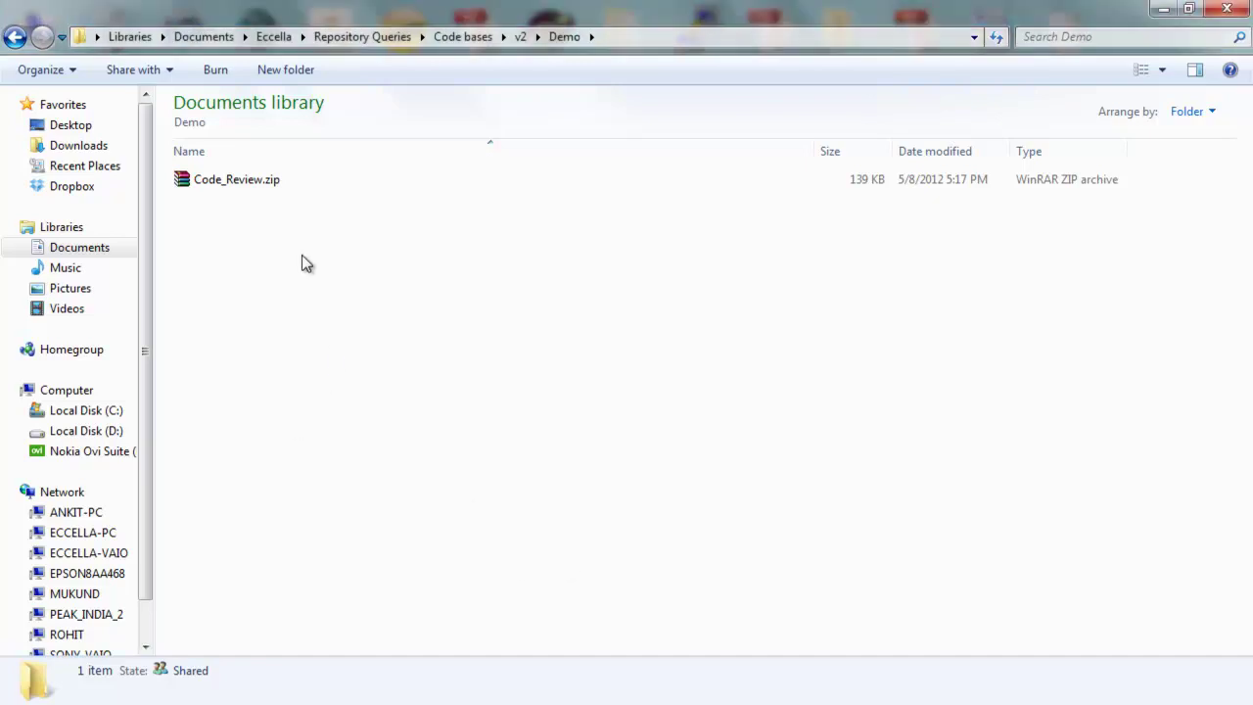
Extract Code_Review.zip here and open the User Guide .docx from the Code_Review folder
left_click_drag(254, 209, 235, 186)
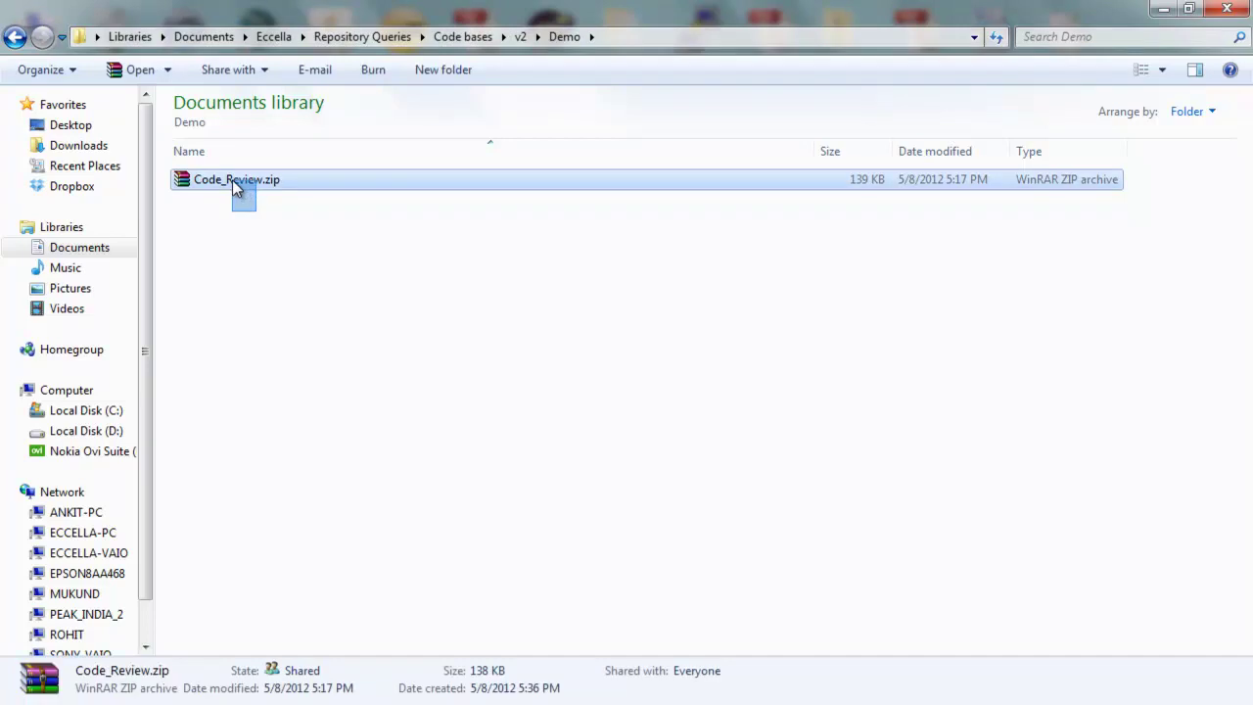
right_click(235, 186)
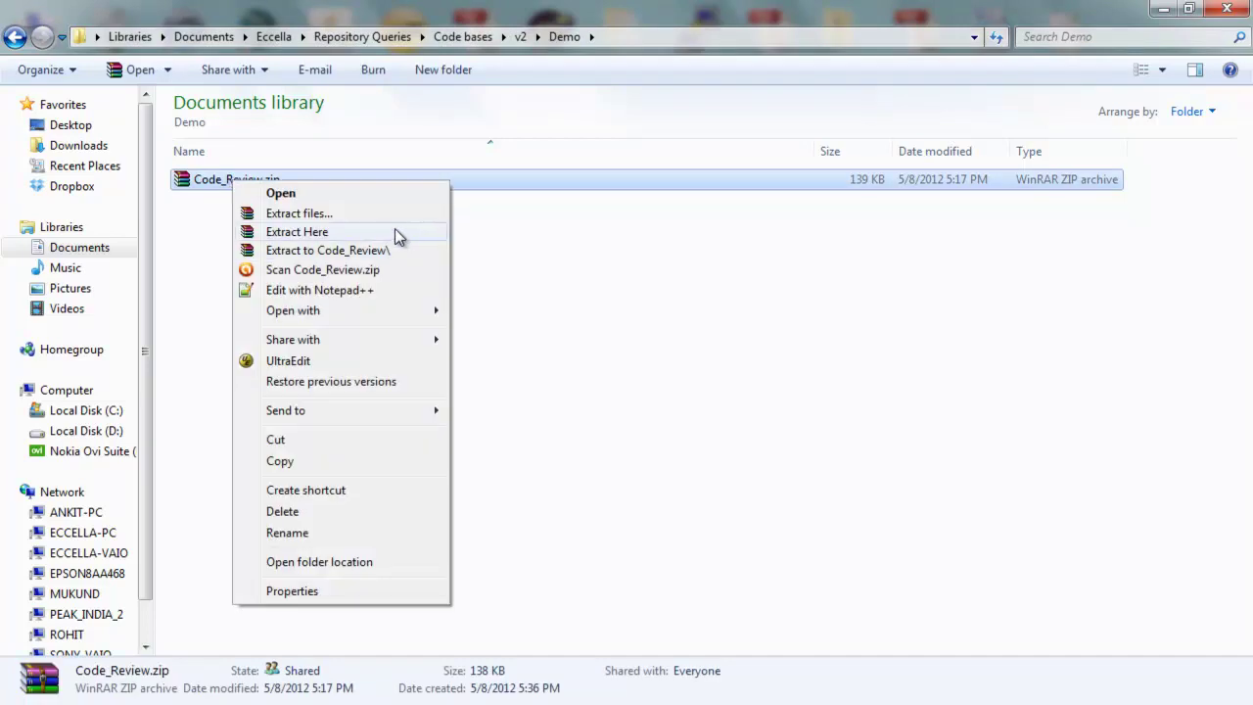
left_click(397, 233)
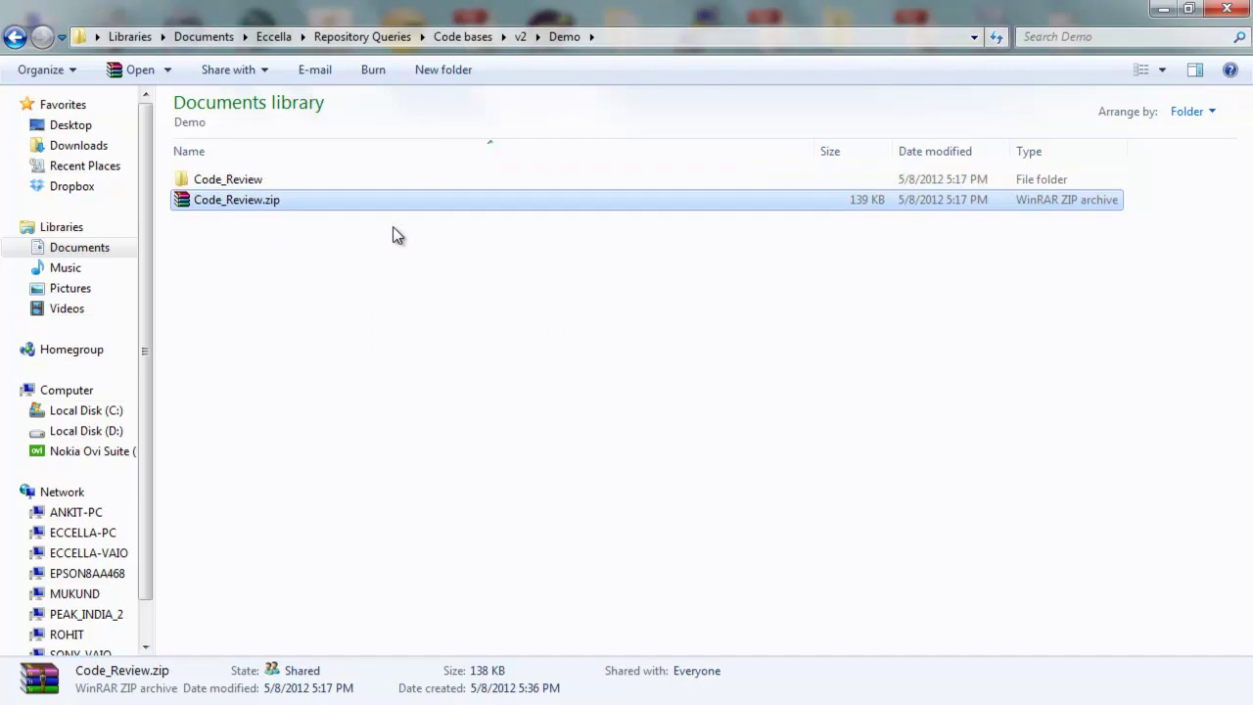
double_click(196, 180)
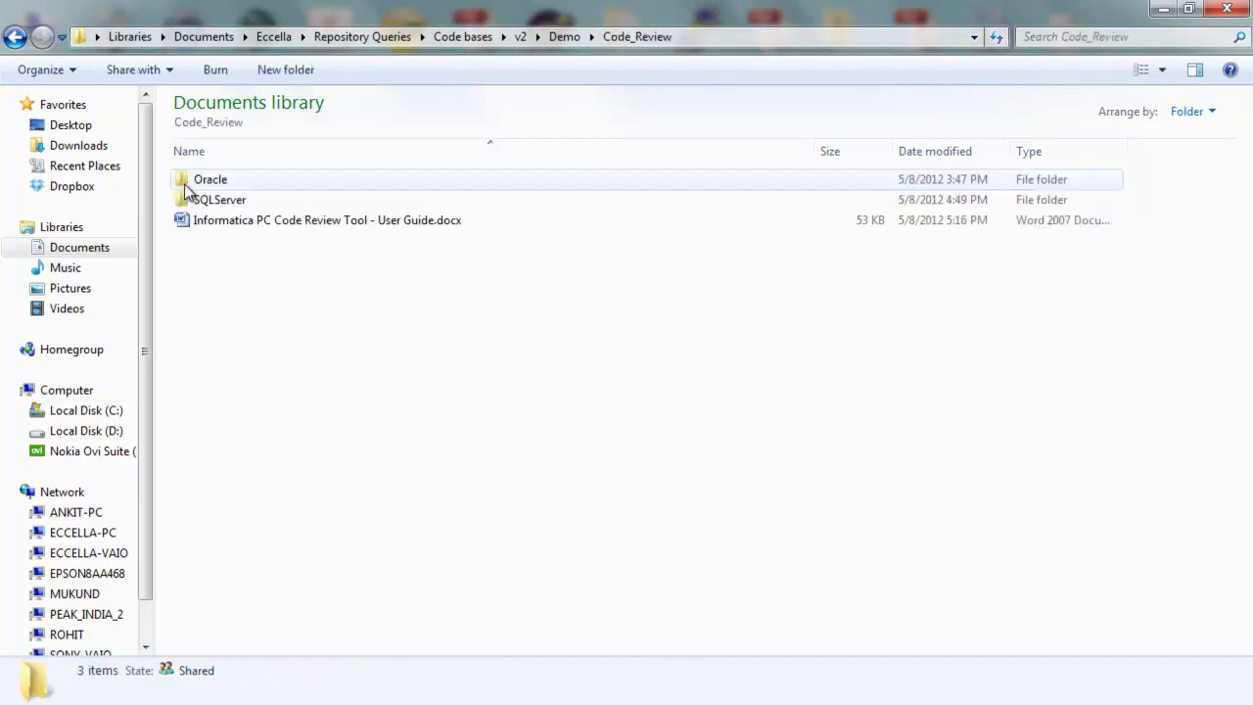
double_click(271, 221)
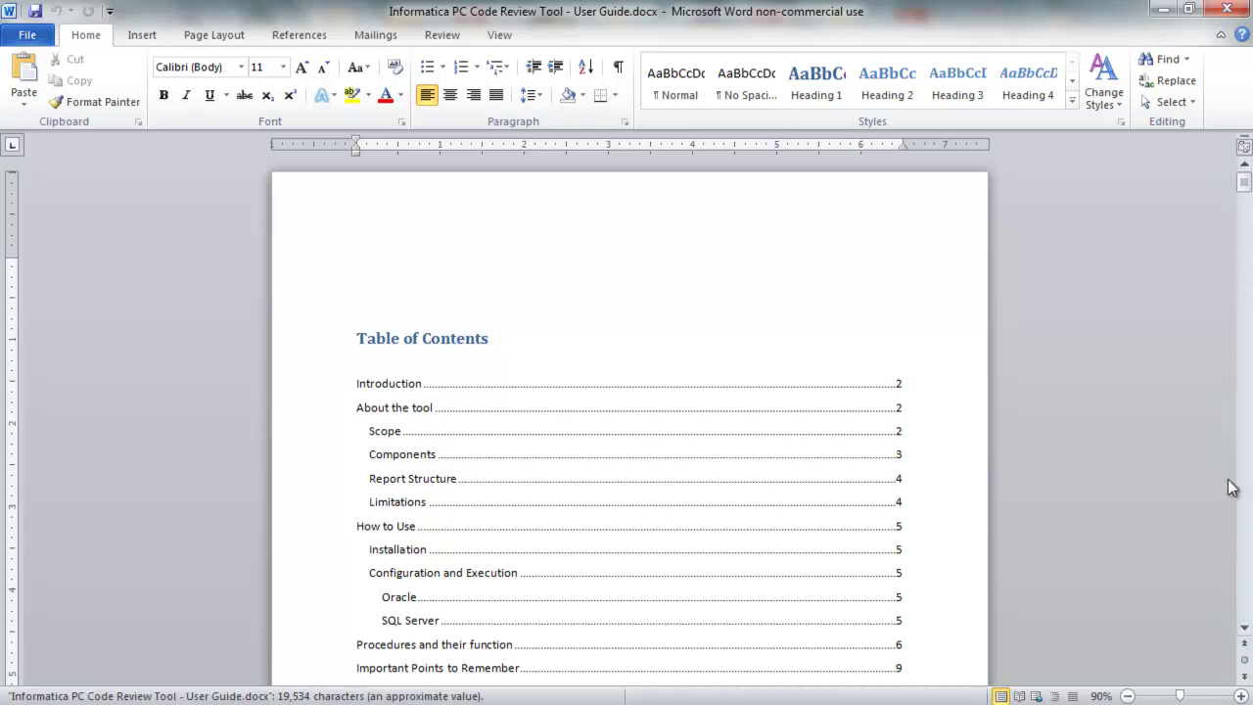
Follow the table of contents' Oracle entry to the installation steps on page 10
left_click(1243, 629)
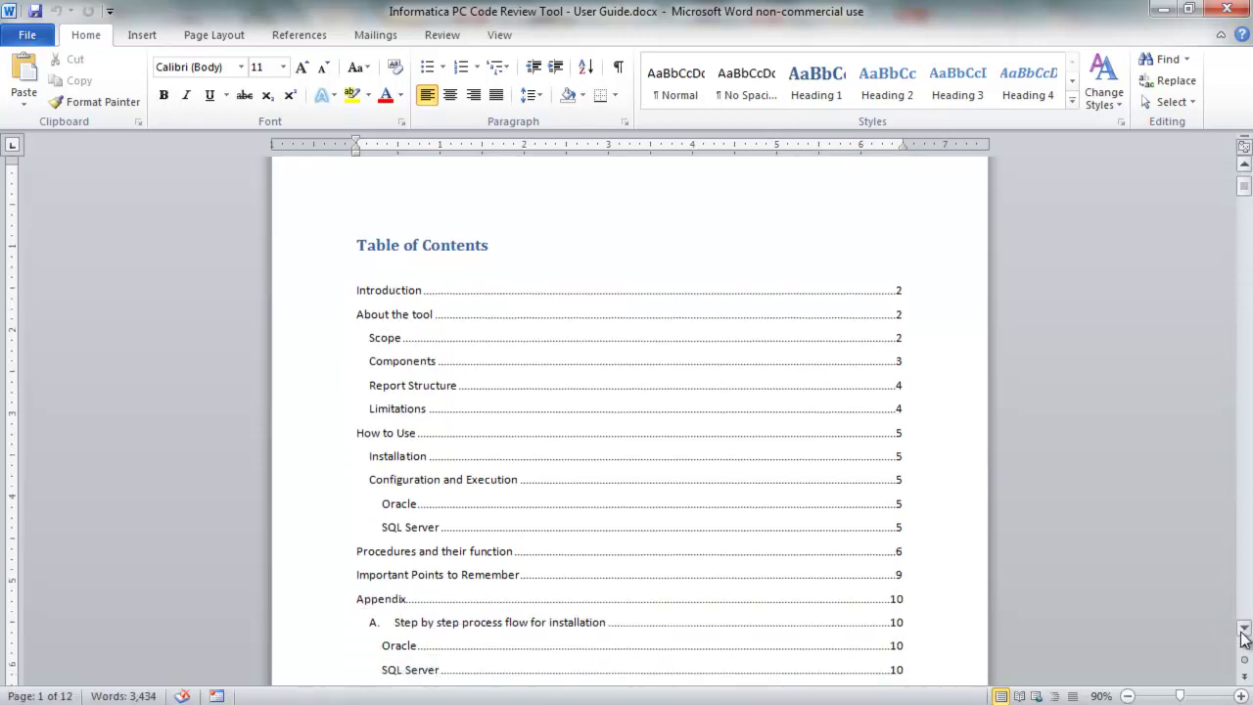
left_click(1243, 631)
left_click(393, 614)
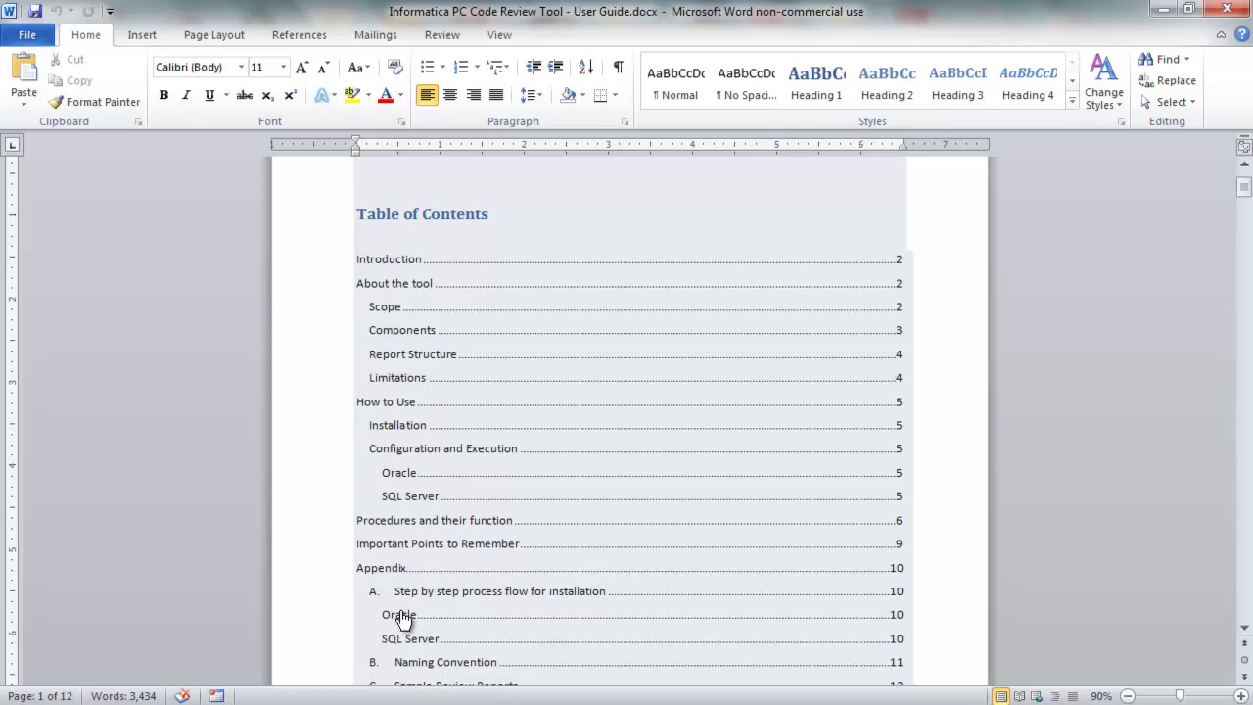
left_click(401, 619, "ctrl")
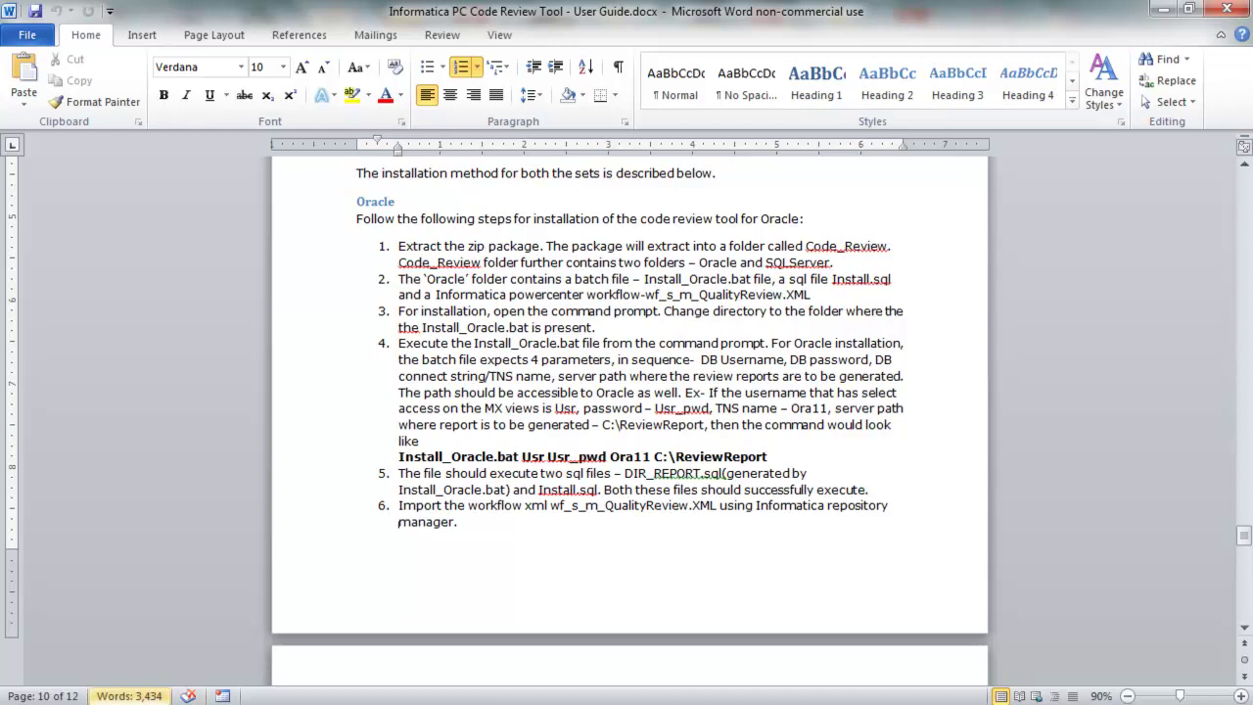
Open the Oracle folder in Code_Review, then return to the user guide in Word
left_click(131, 631)
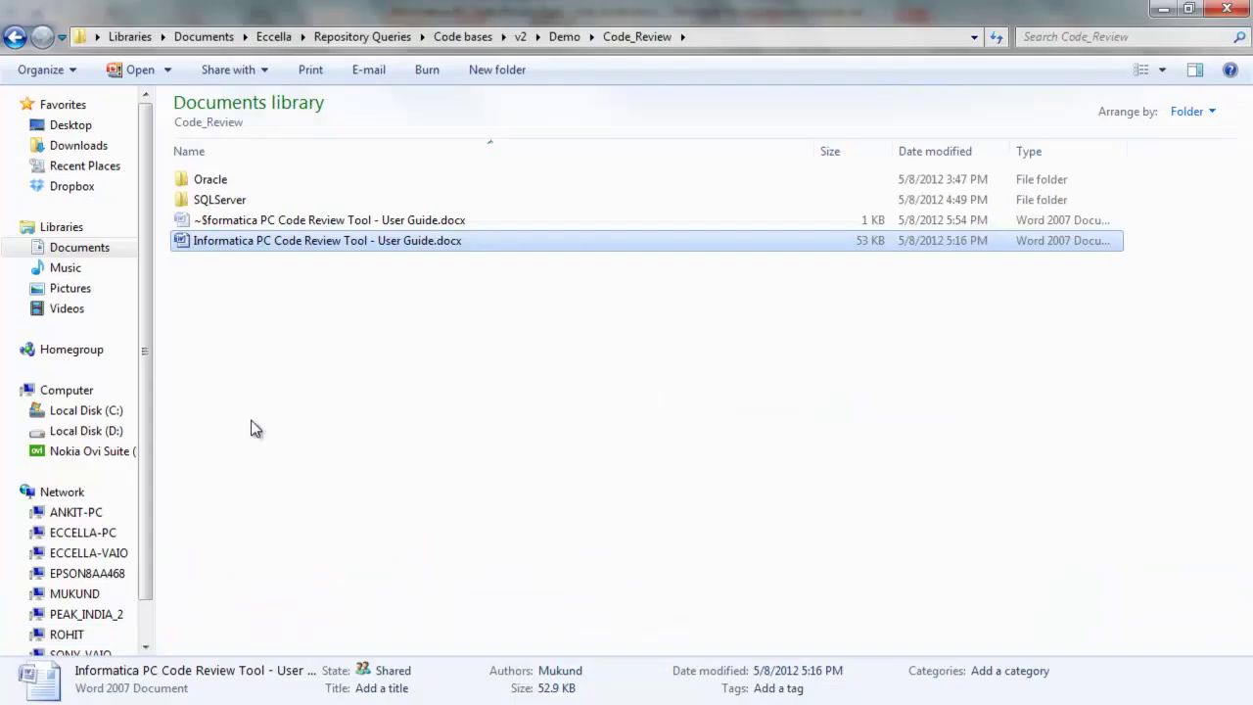
left_click(235, 301)
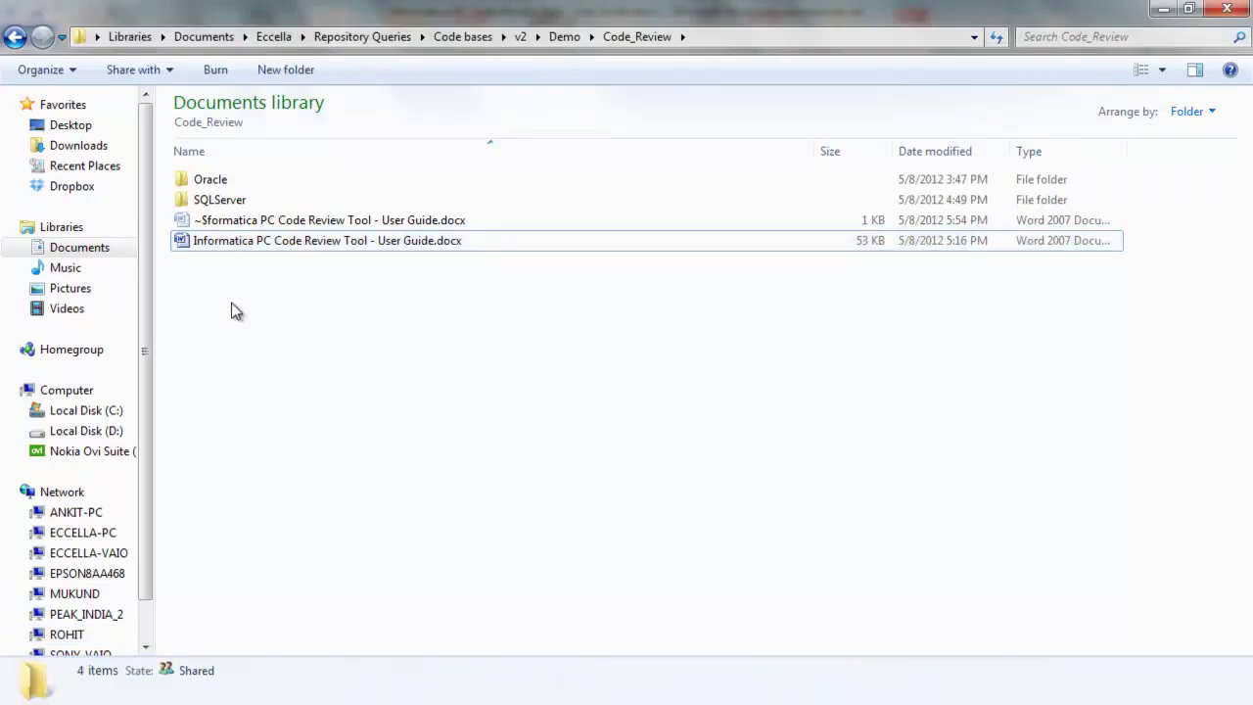
left_click(202, 200)
left_click(207, 180)
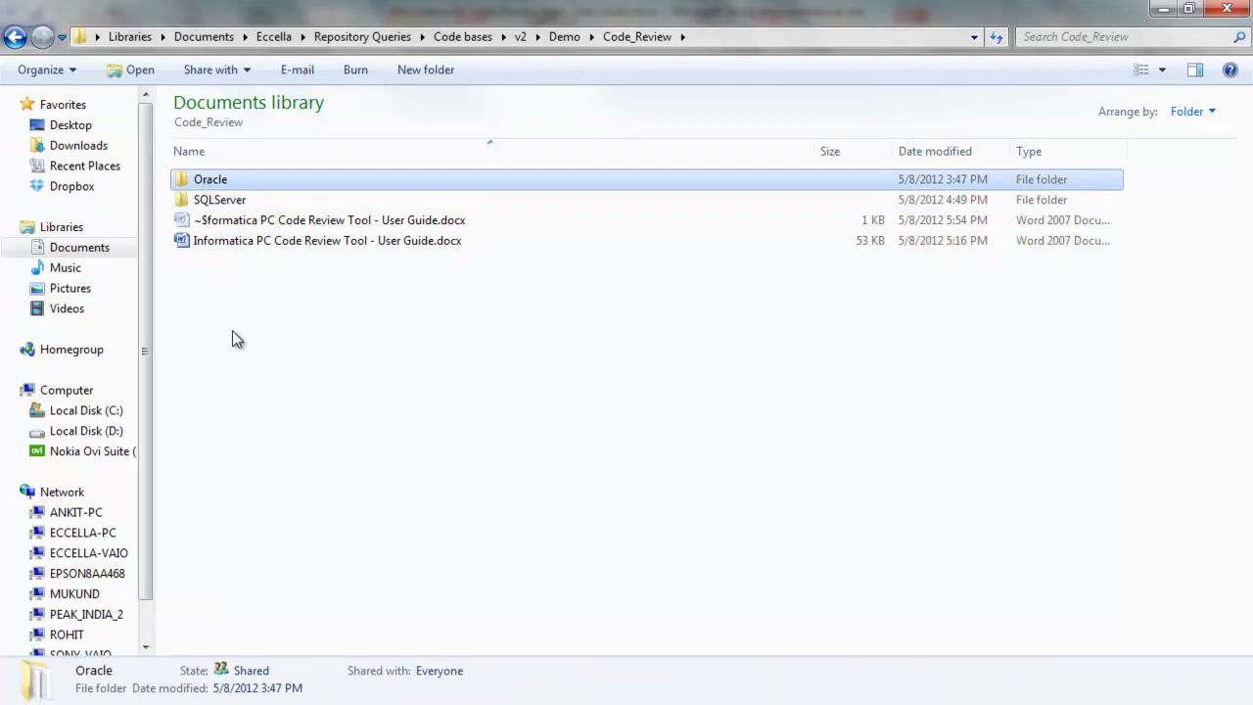
key("Down")
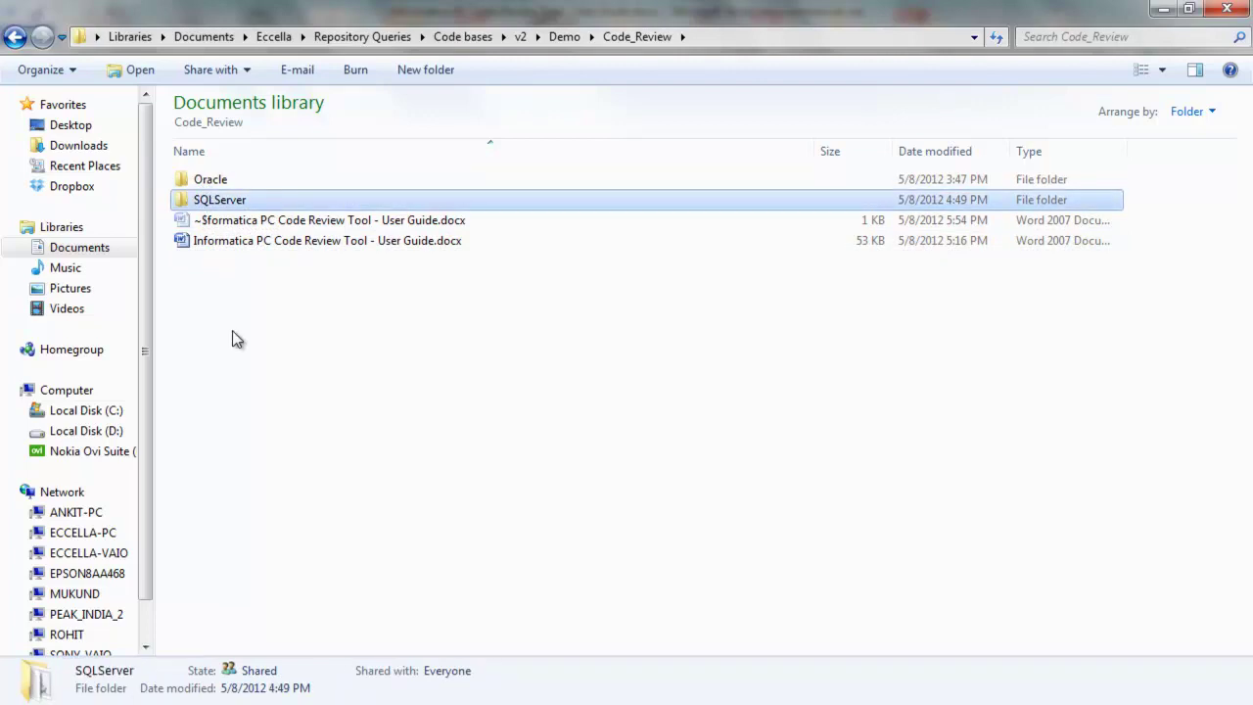
key("Up")
key("Down")
key("Up")
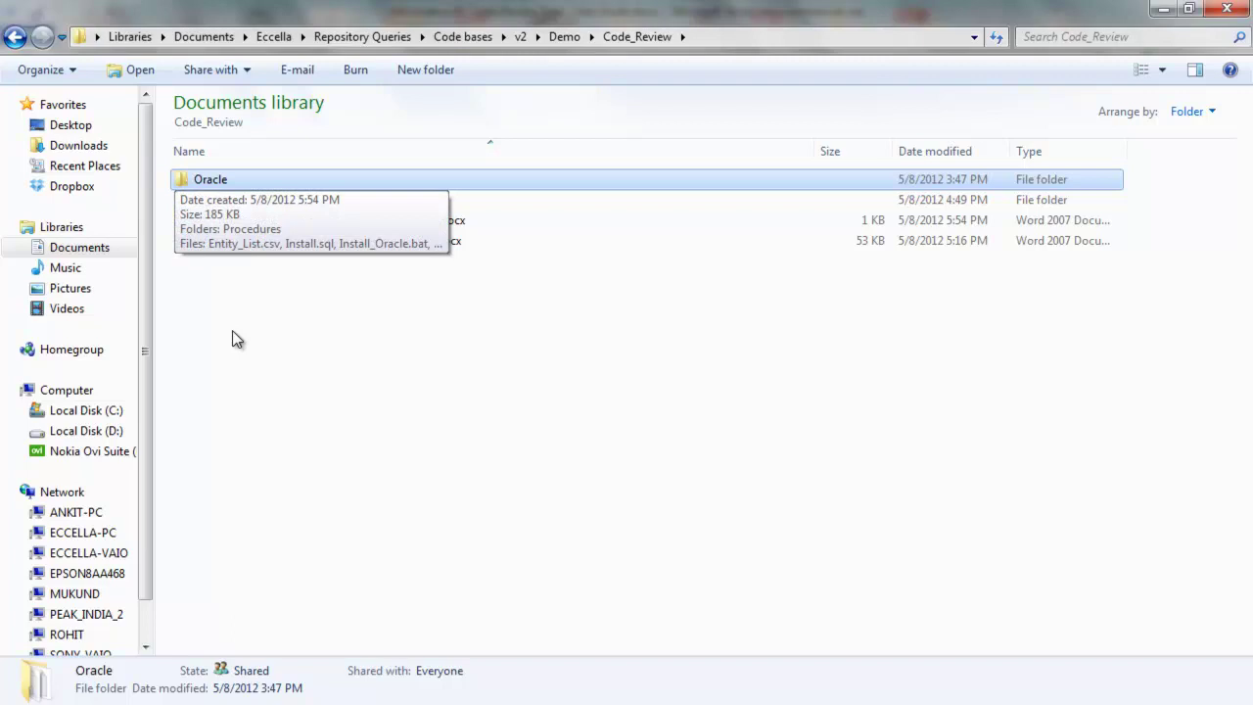
key("Return")
key("alt+Tab")
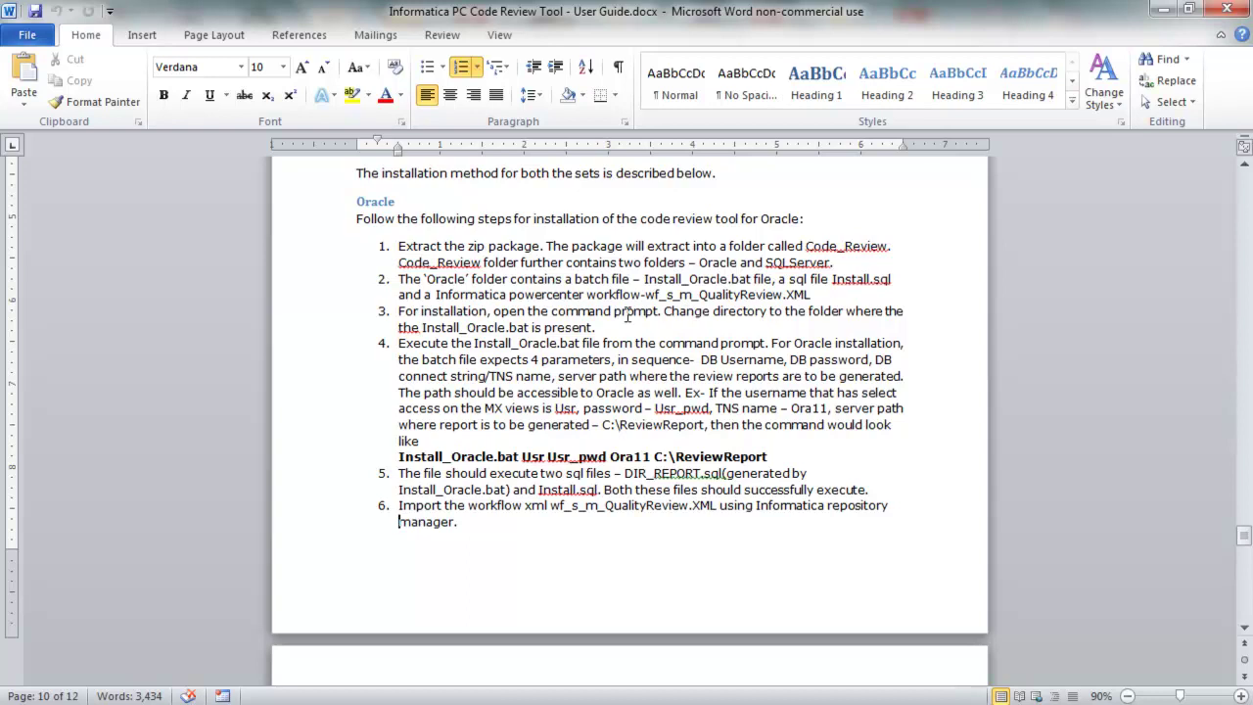
Launch Command Prompt via Run with cmd and place it beside the guide
key("super+r")
type("cmd")
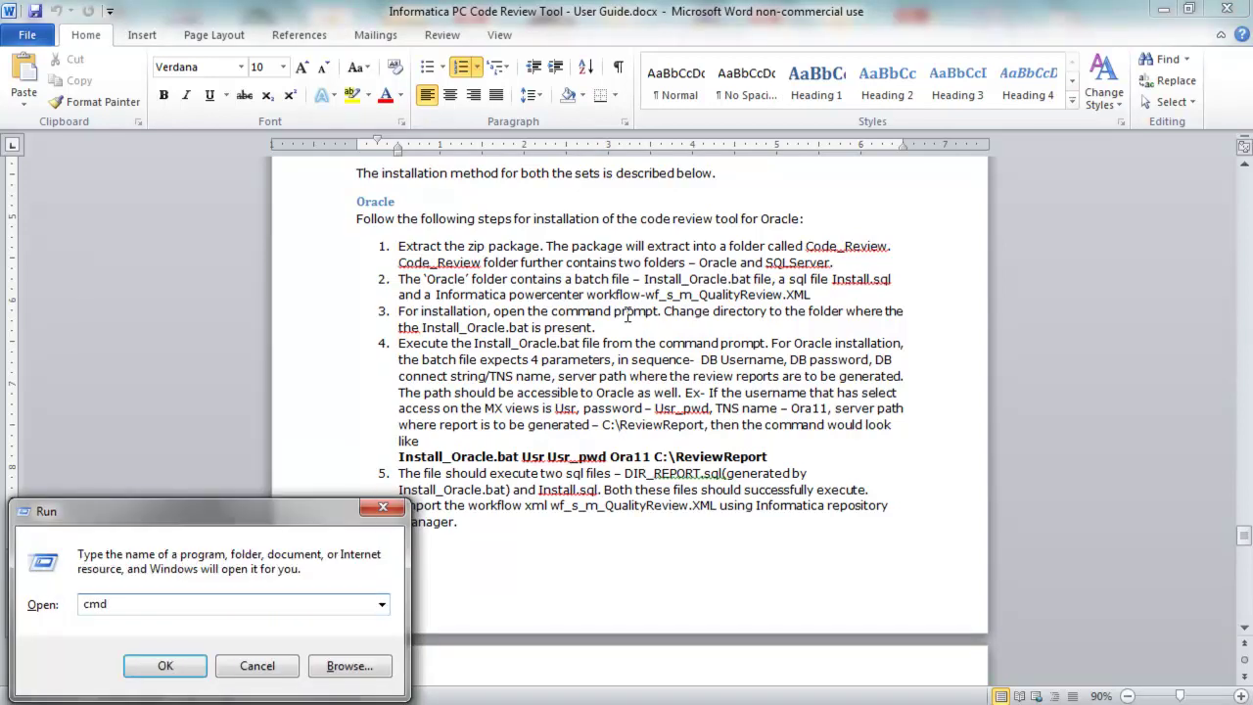
key("Return")
left_click_drag(549, 23, 1135, 397)
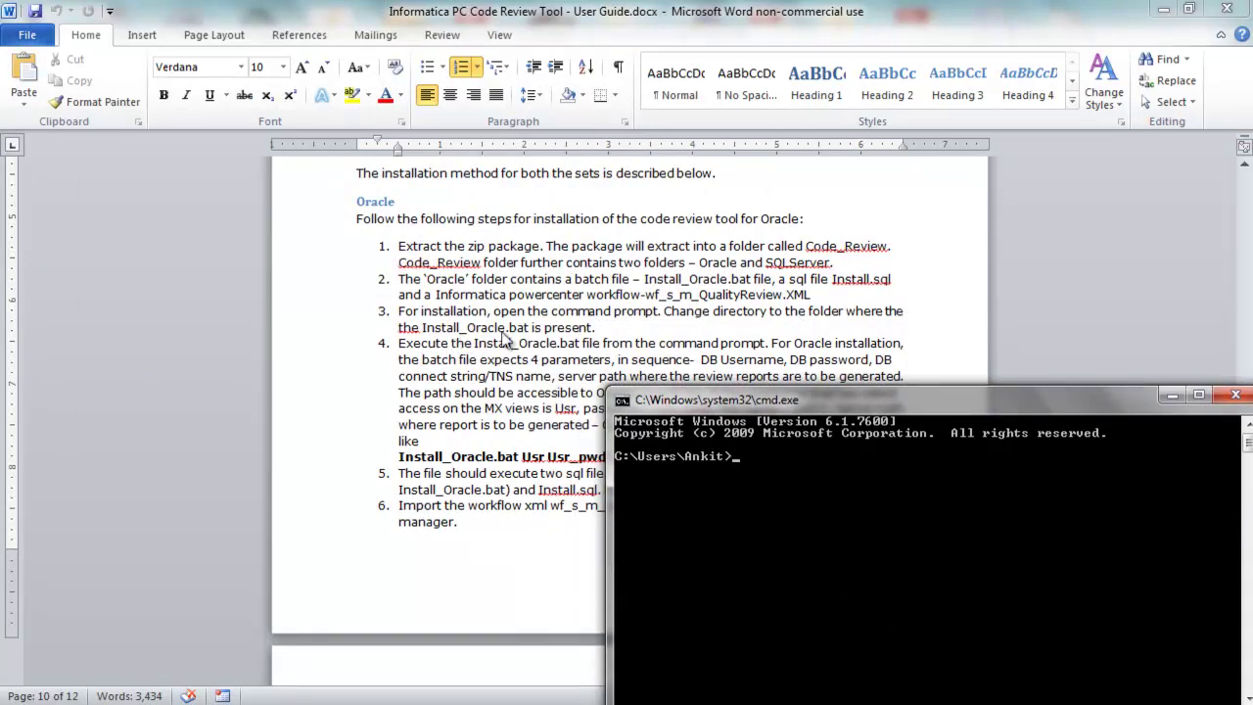
Change the console directory to the copied Code_Review\Oracle folder path with cd
left_click(196, 704)
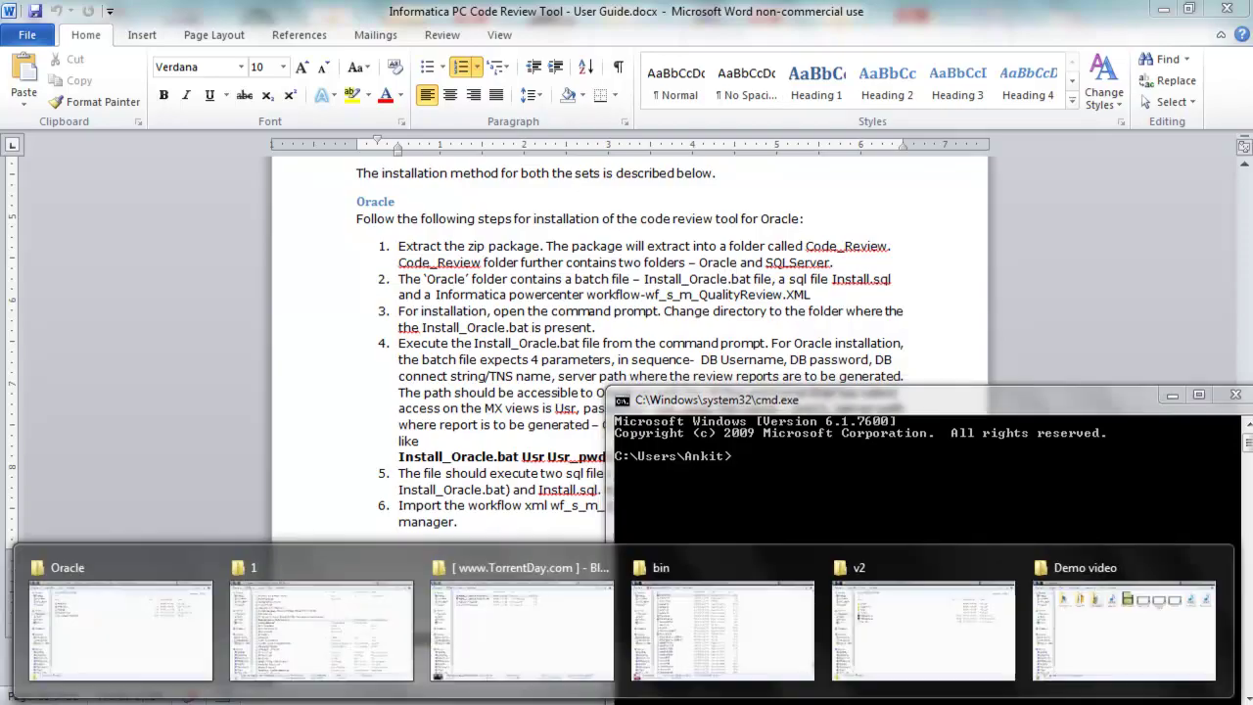
left_click(121, 627)
left_click(246, 241)
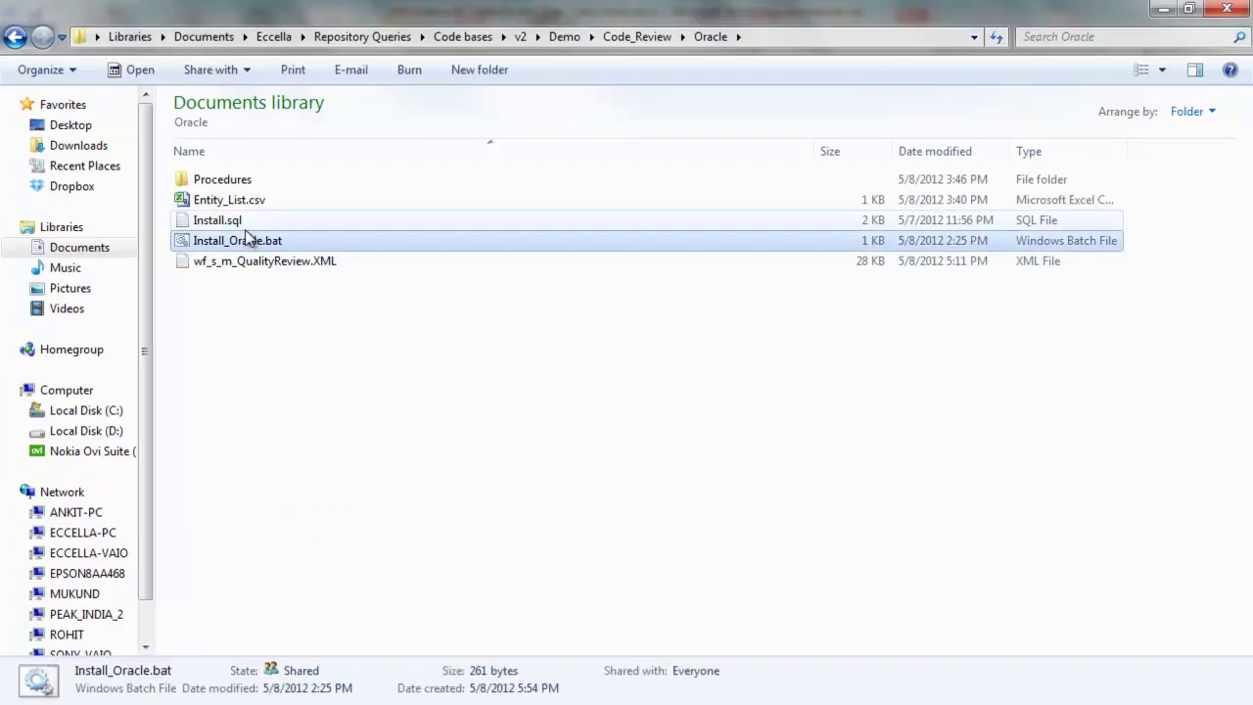
left_click(832, 37)
key("super+c")
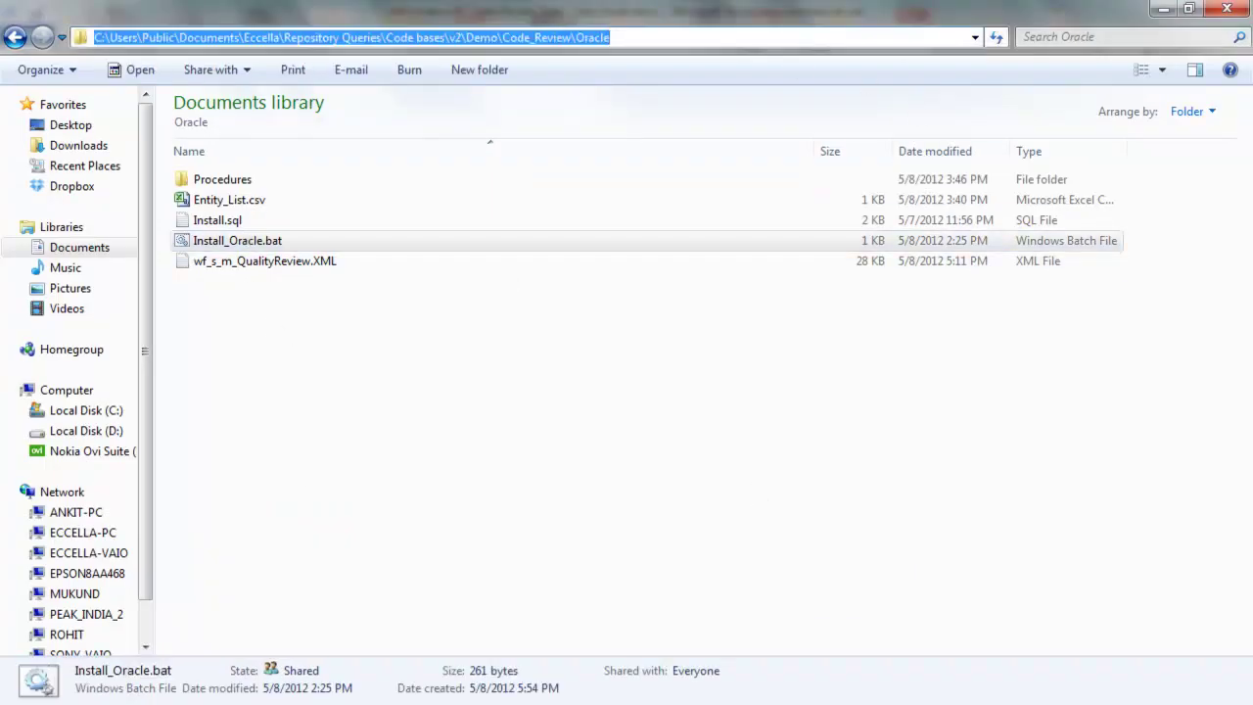
key("alt+Tab")
type("cd")
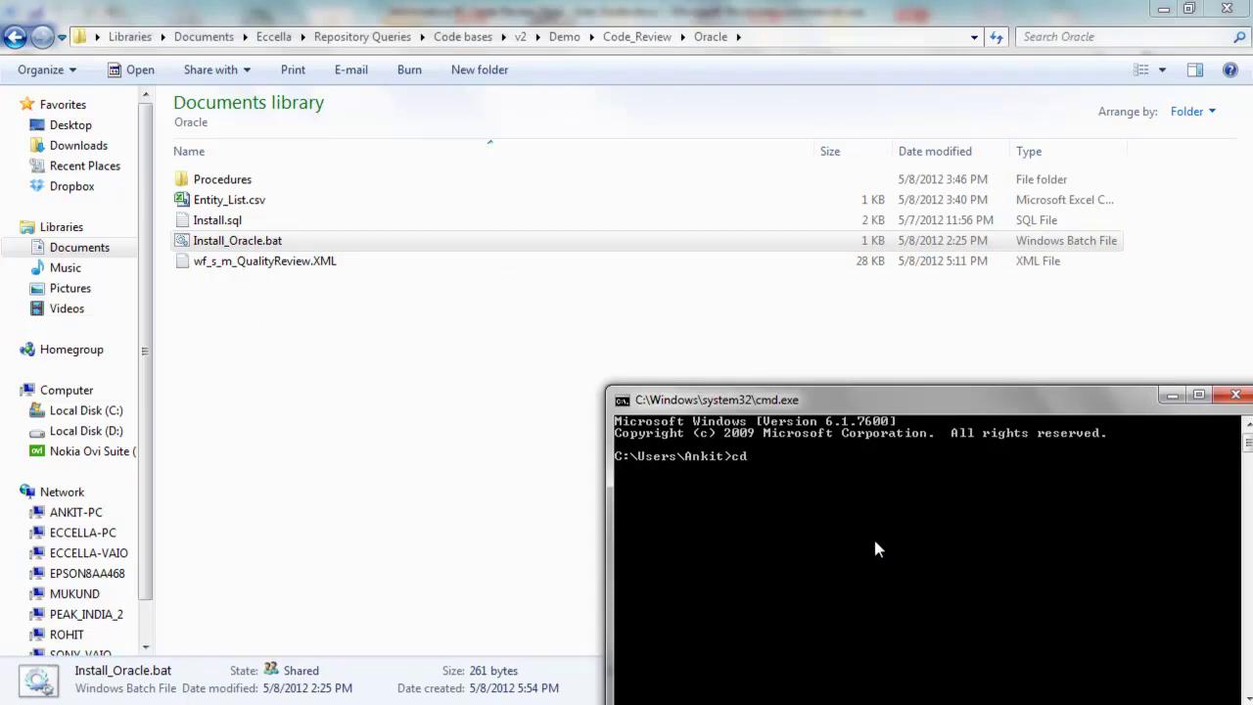
type(" \"")
right_click(933, 505)
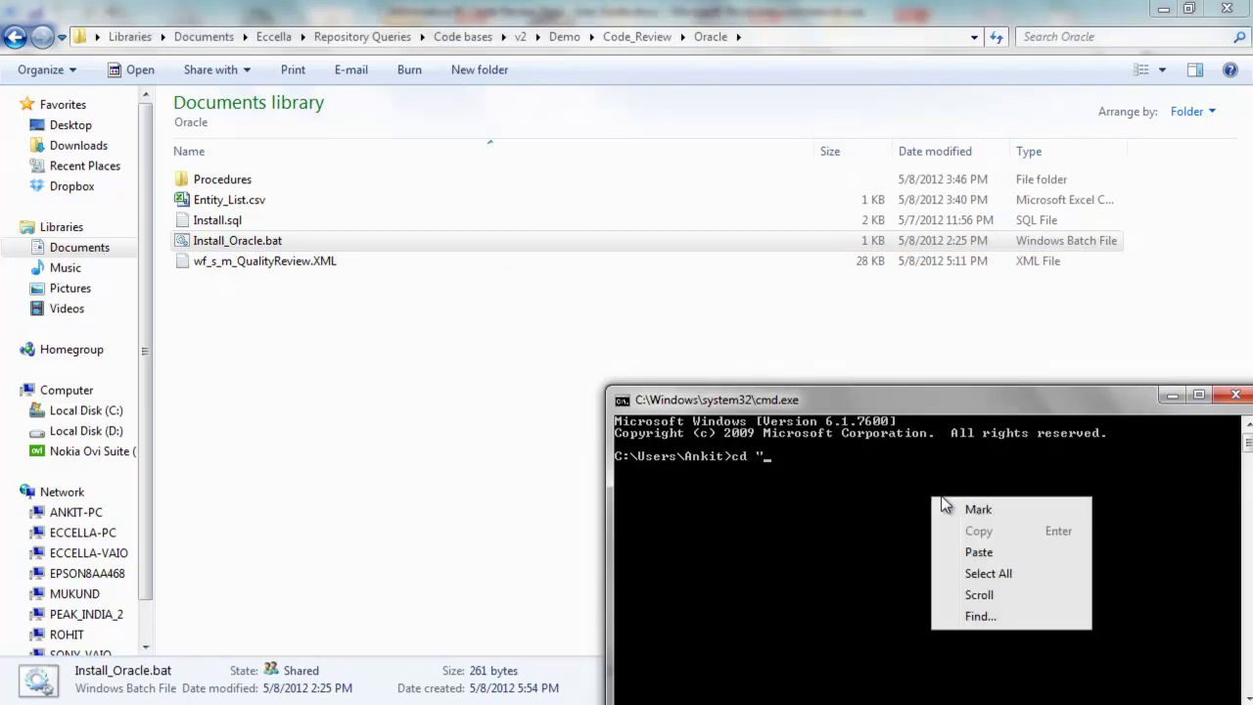
left_click(998, 553)
type("\"")
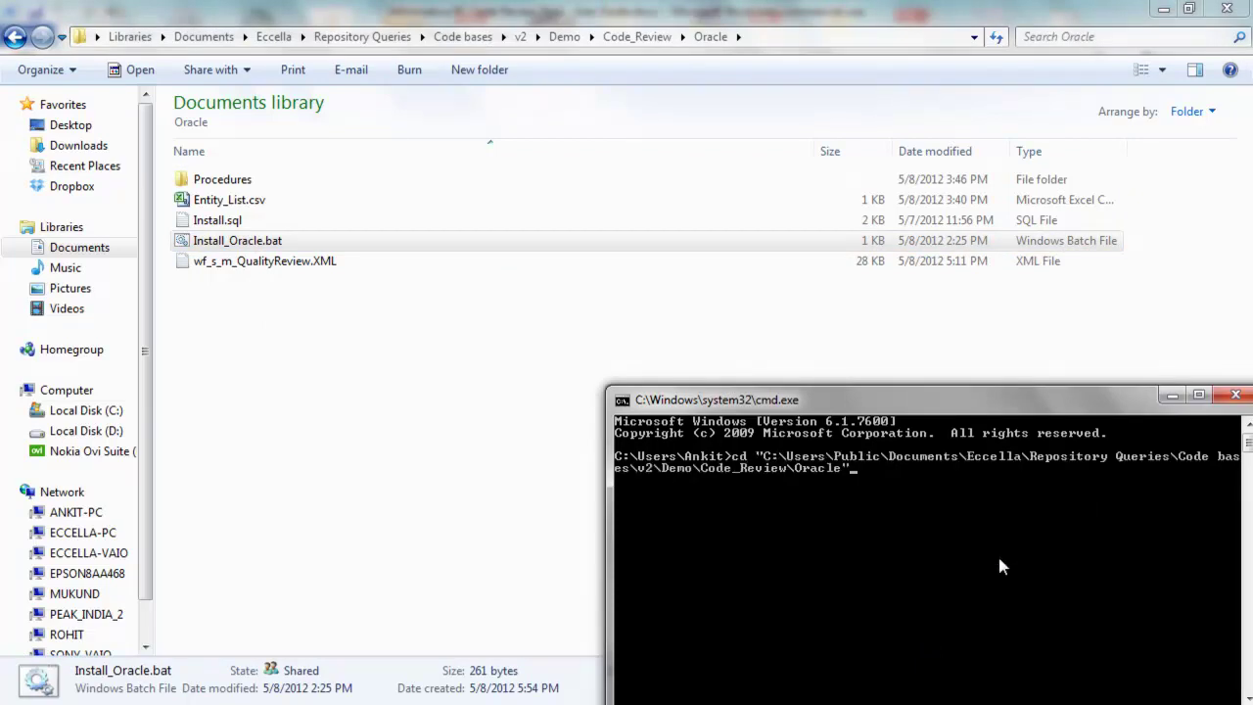
key("Return")
left_click(744, 703)
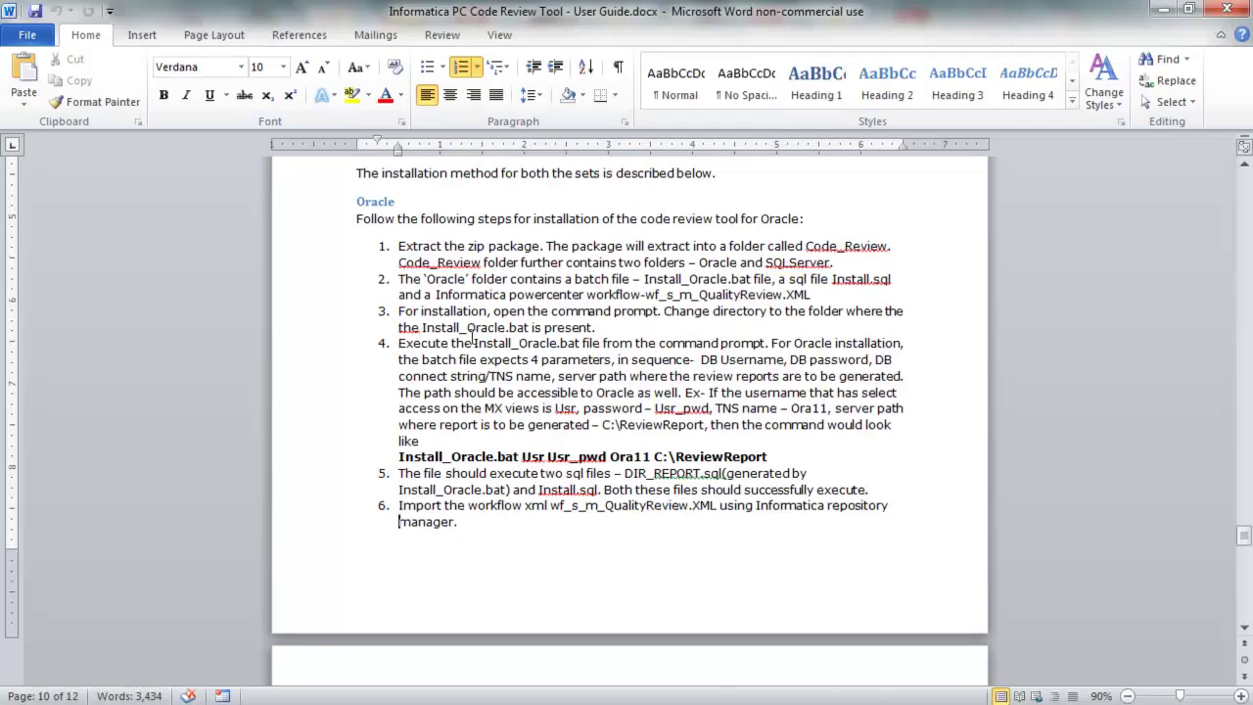
Review step 4's Install_Oracle.bat parameters: DB username, password, TNS name, report server path
left_click_drag(475, 348, 580, 347)
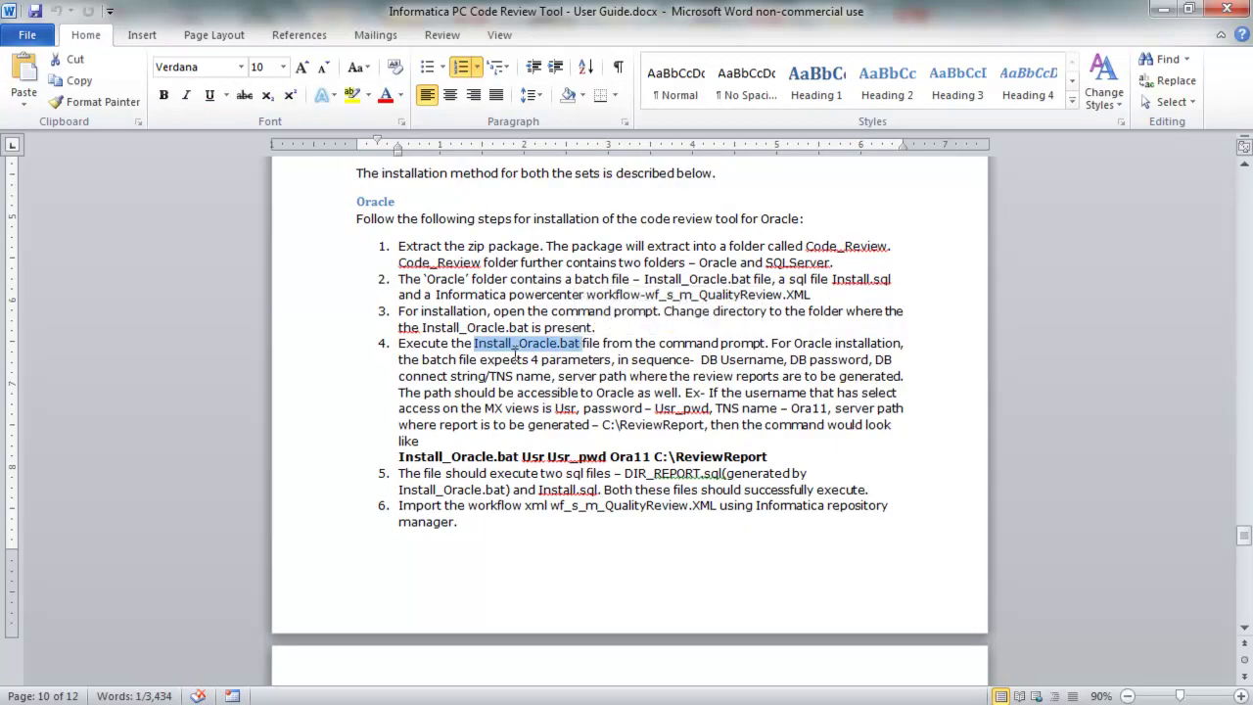
left_click_drag(701, 359, 773, 359)
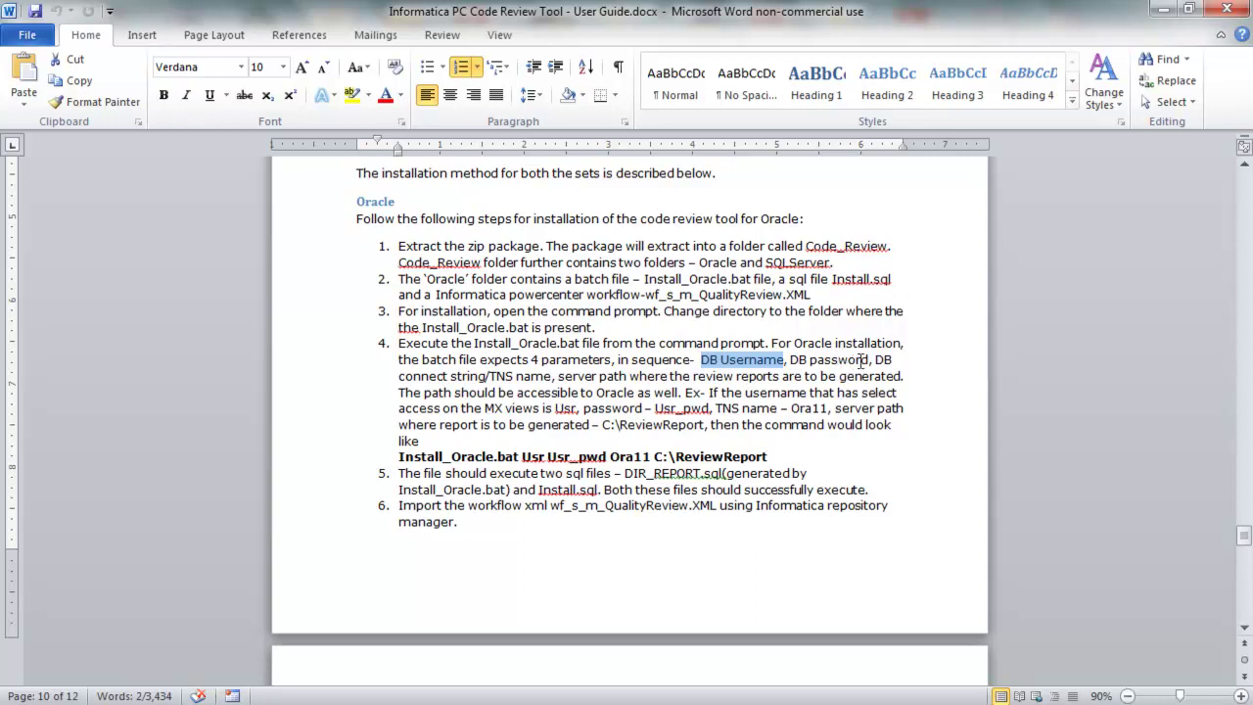
left_click(486, 377)
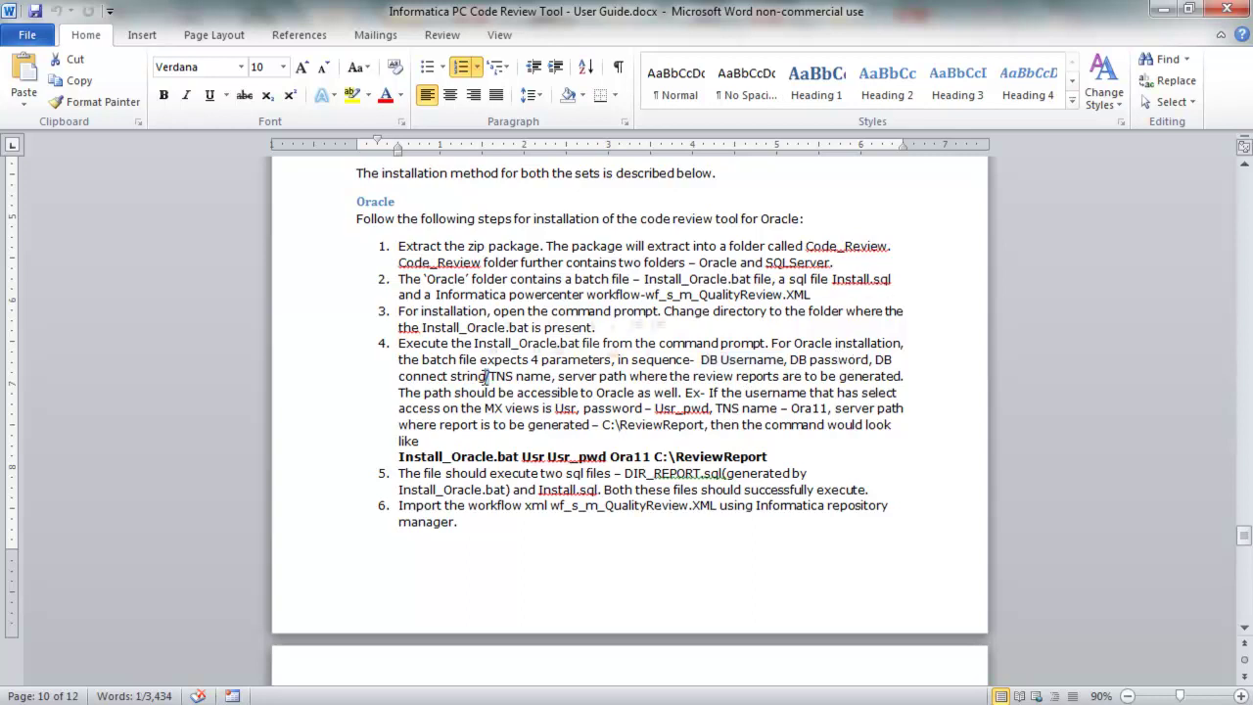
left_click_drag(564, 377, 902, 375)
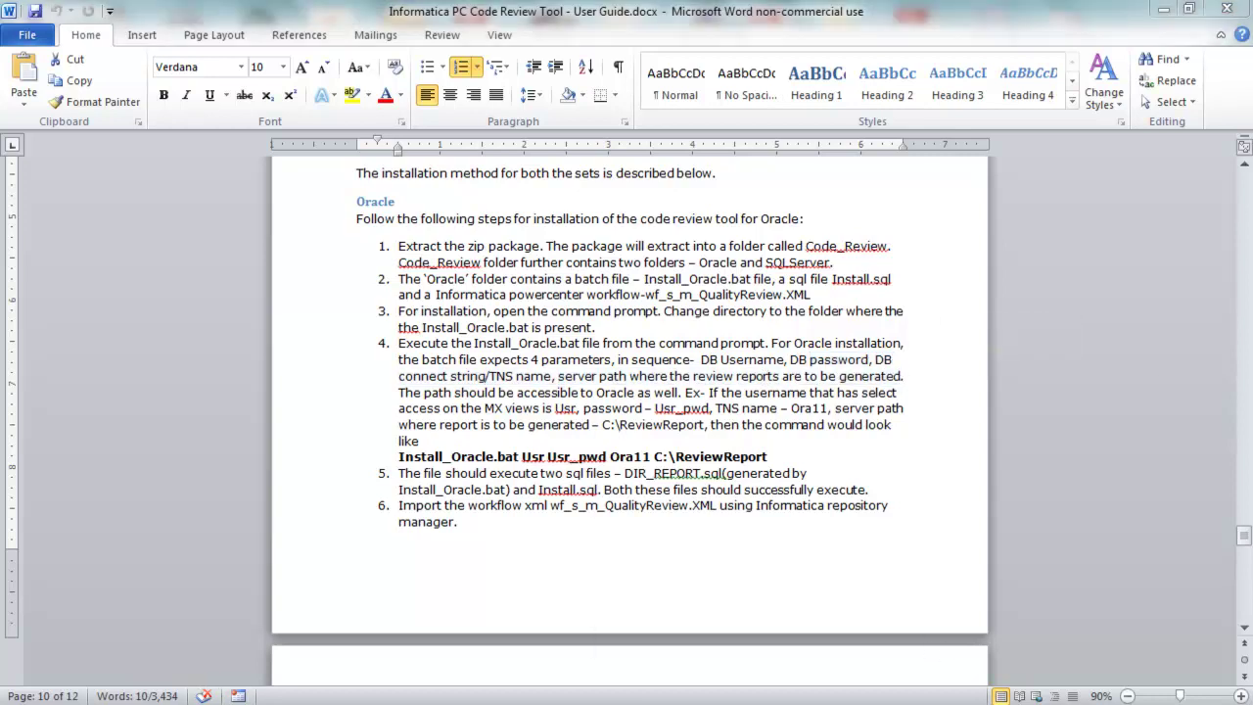
key("alt+Tab")
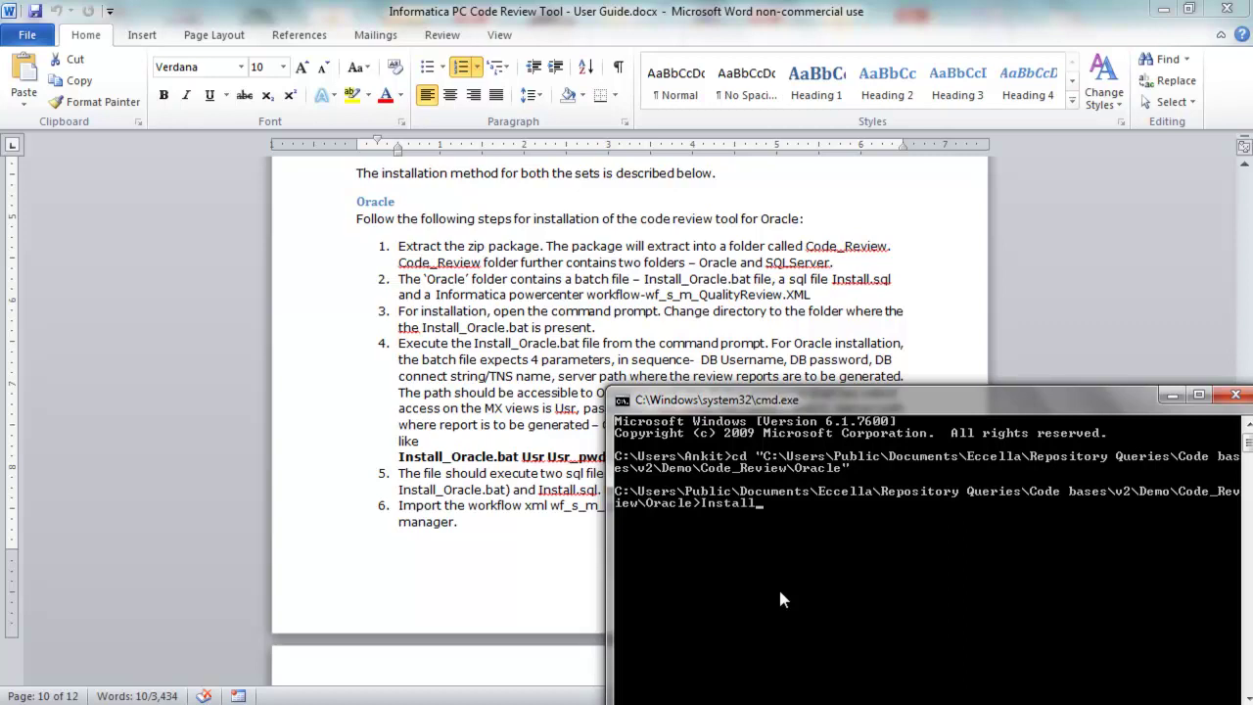
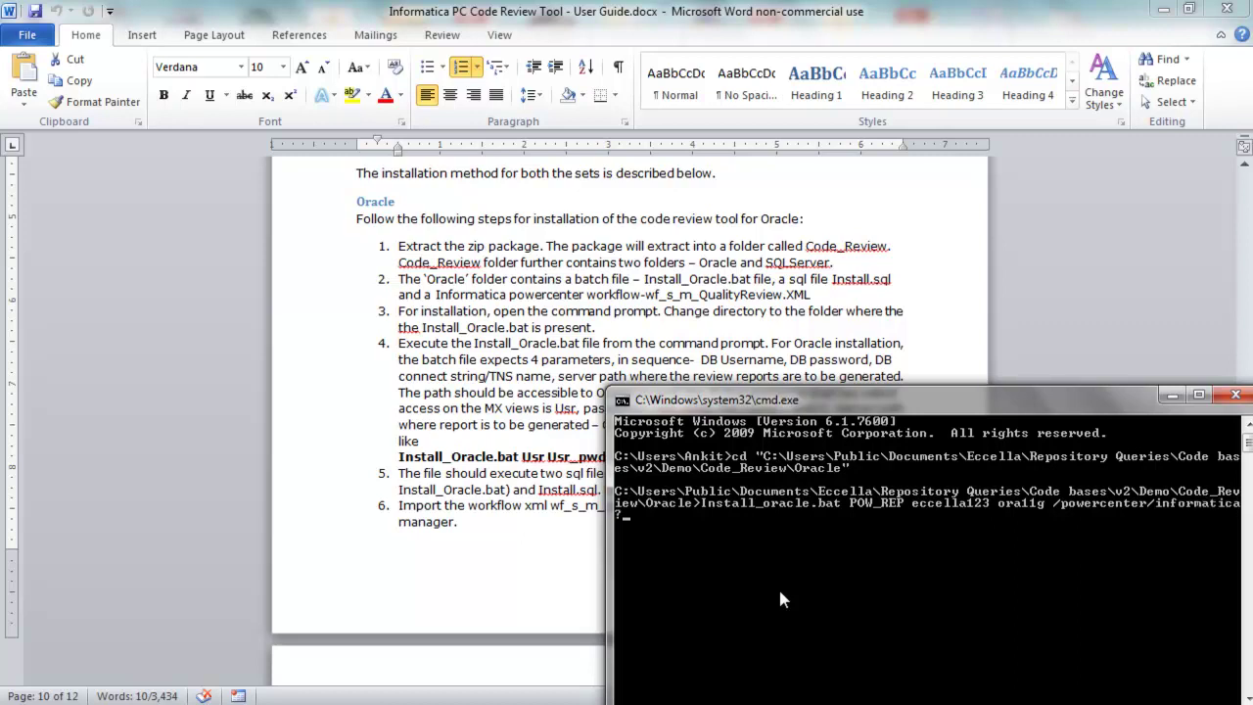
Run Install_oracle.bat with POW_REP, the DB password, ora11g and /powercenter/informatica/9.1.0/server/infa_shared/TgtFiles/ReviewReport
key("BackSpace")
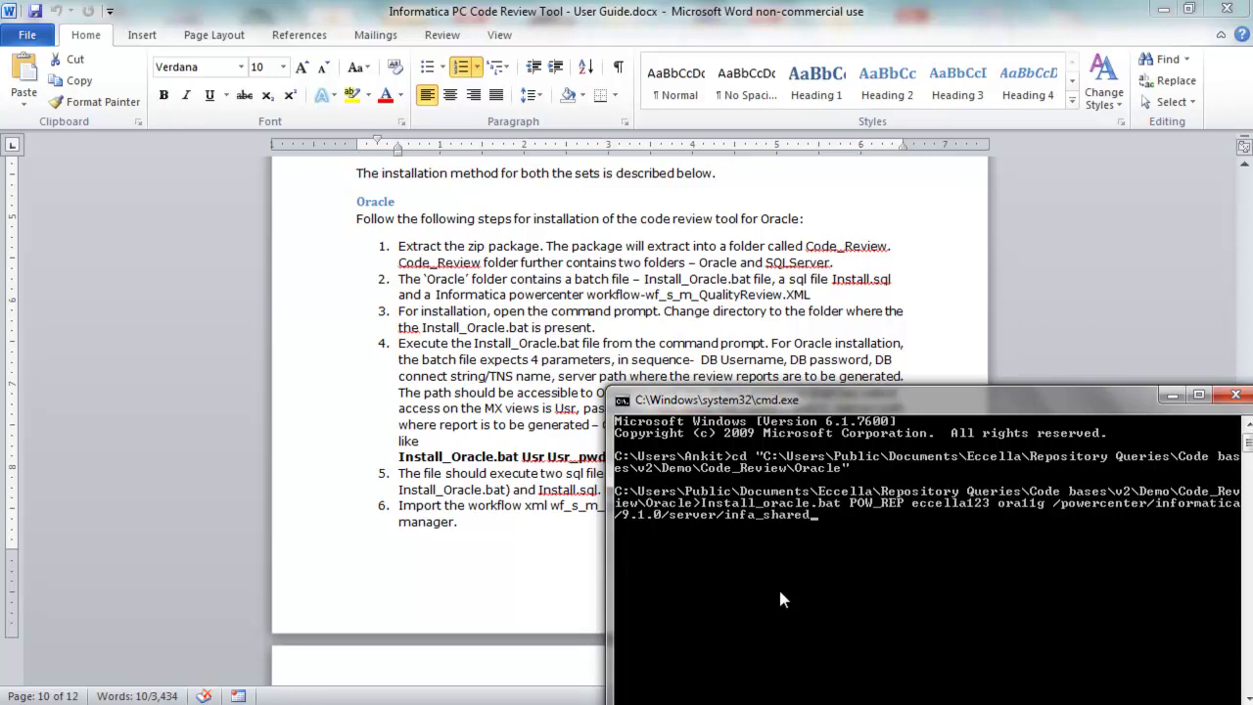
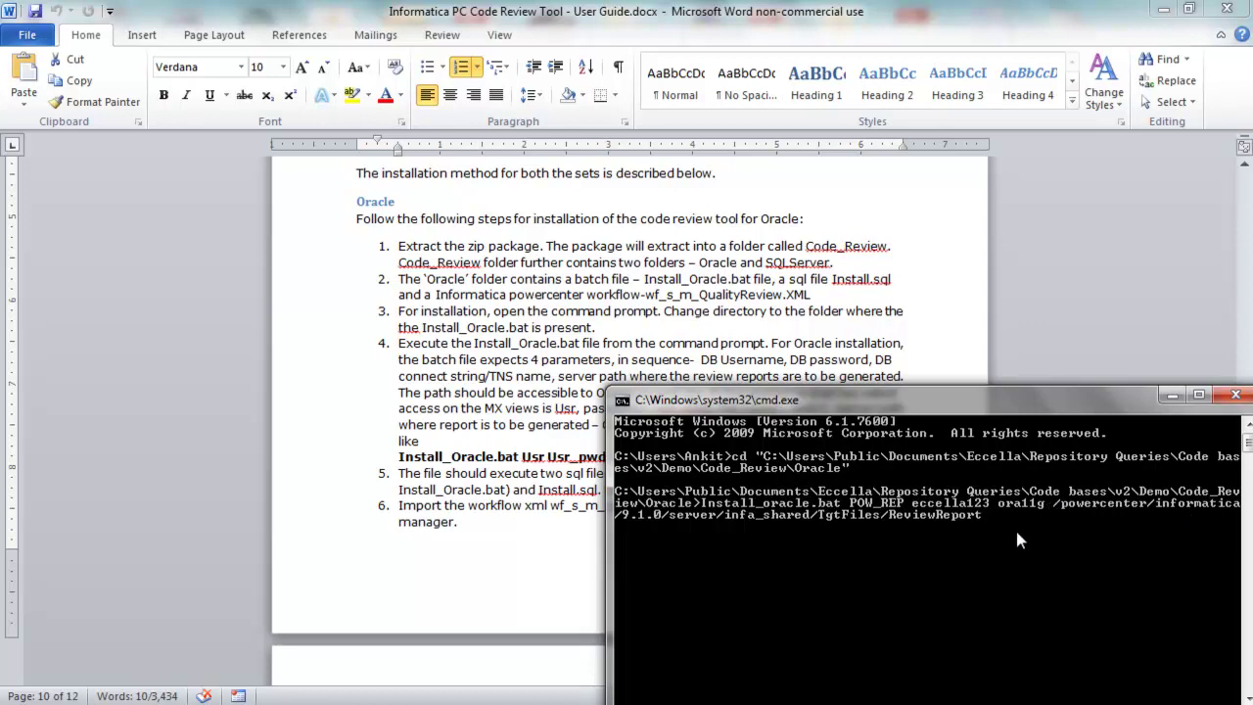
key("Return")
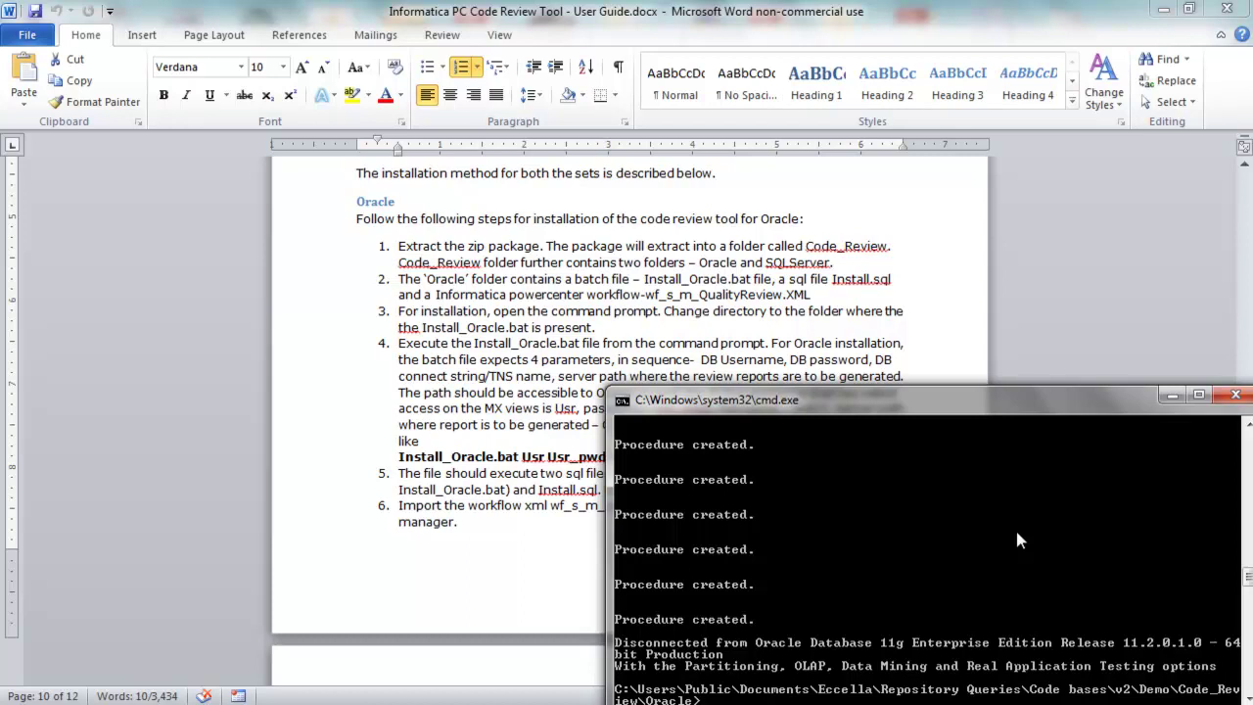
left_click(505, 536)
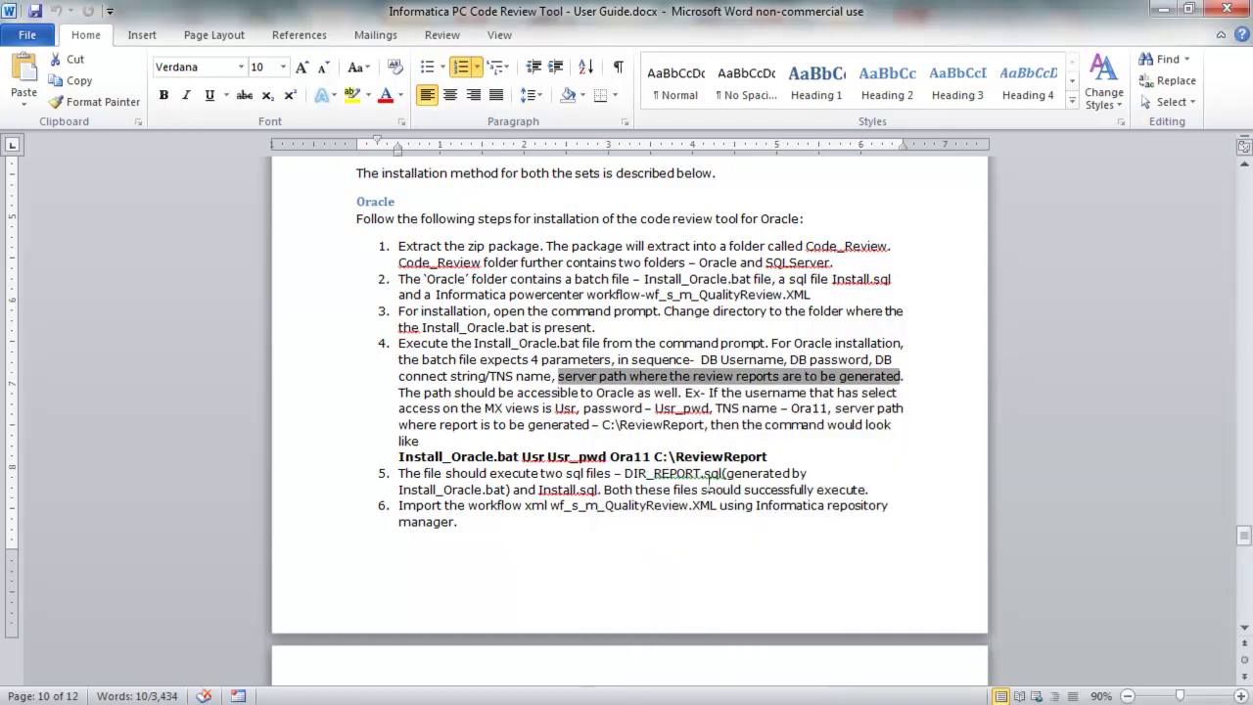
Locate wf_s_m_QualityReview.XML in the Oracle folder, then bring up Repository Manager
left_click_drag(627, 473, 599, 489)
left_click(627, 489)
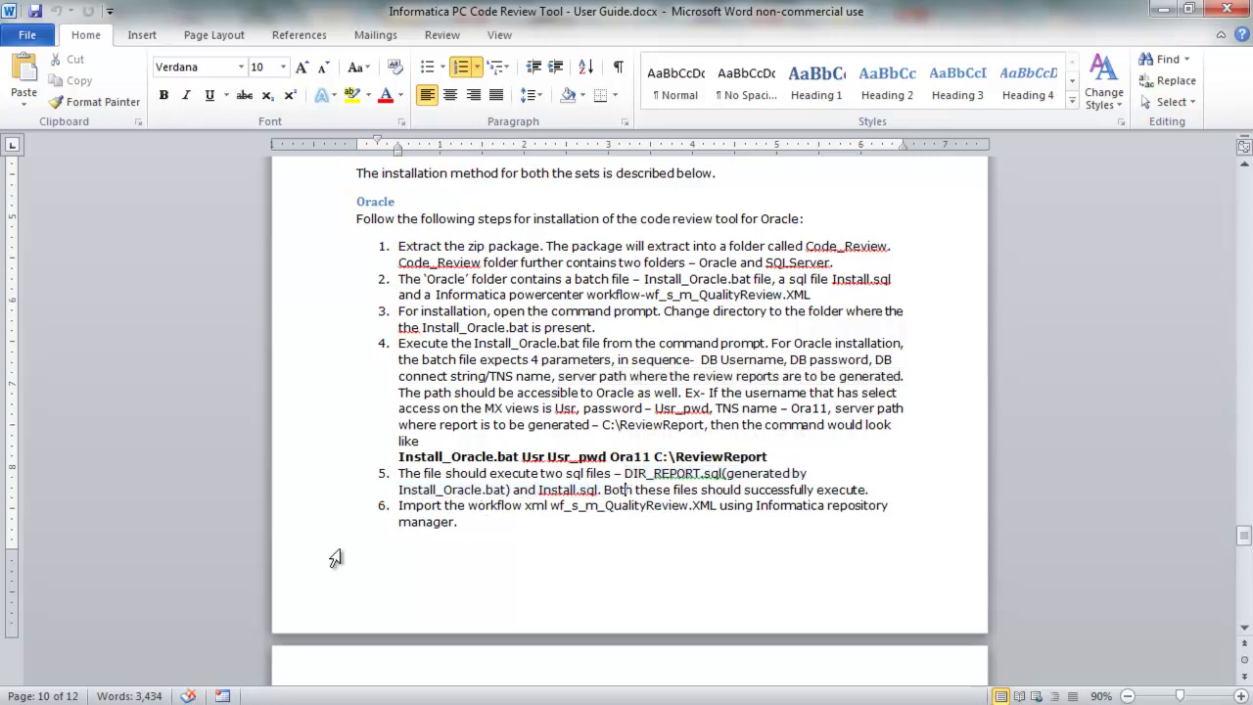
left_click(121, 627)
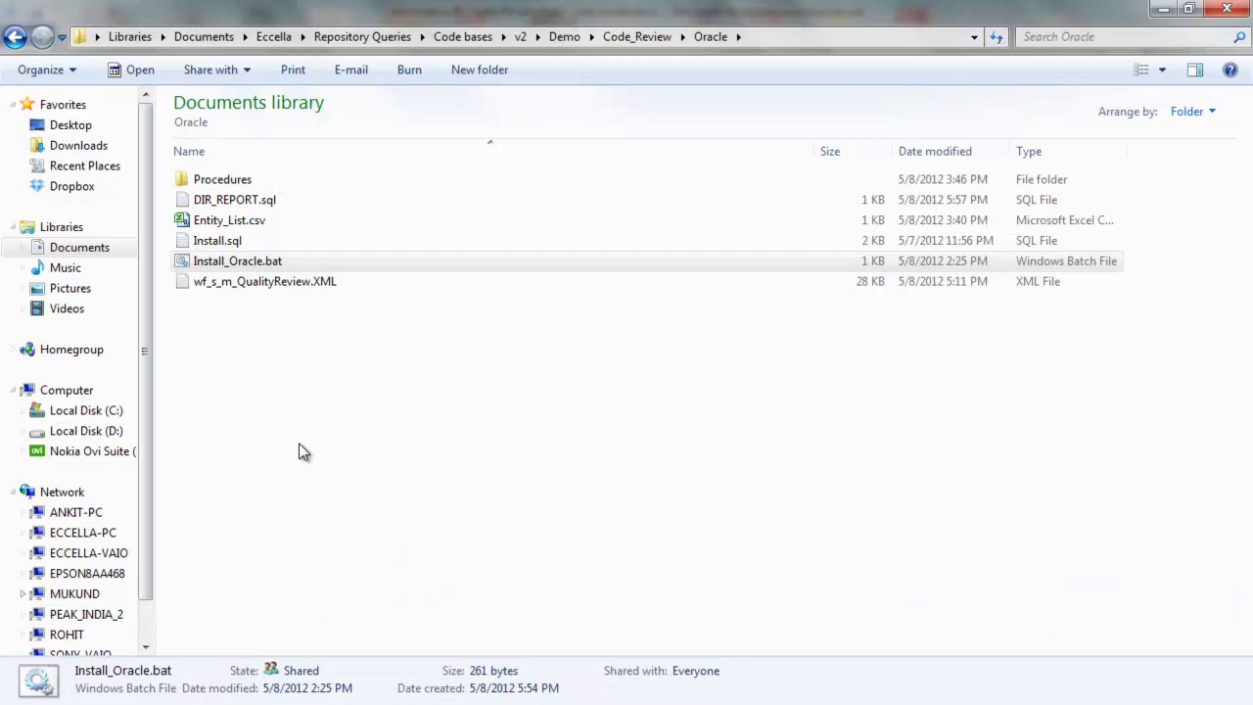
left_click(276, 289)
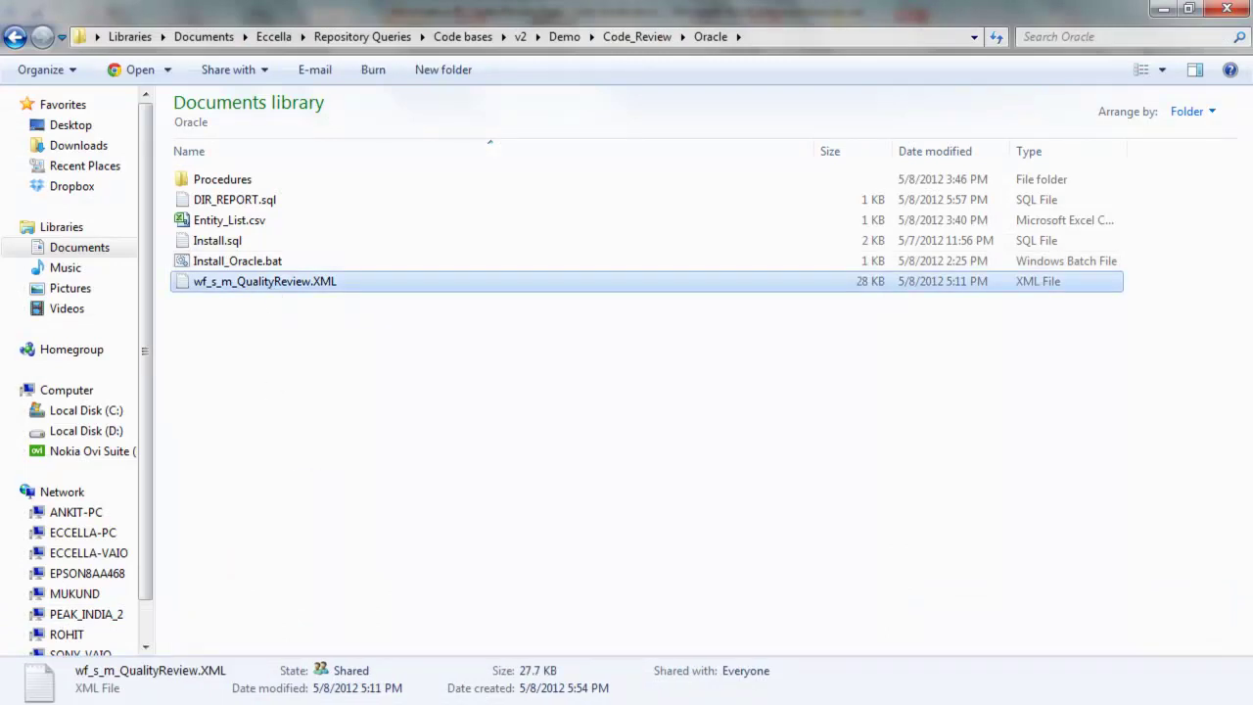
left_click(783, 702)
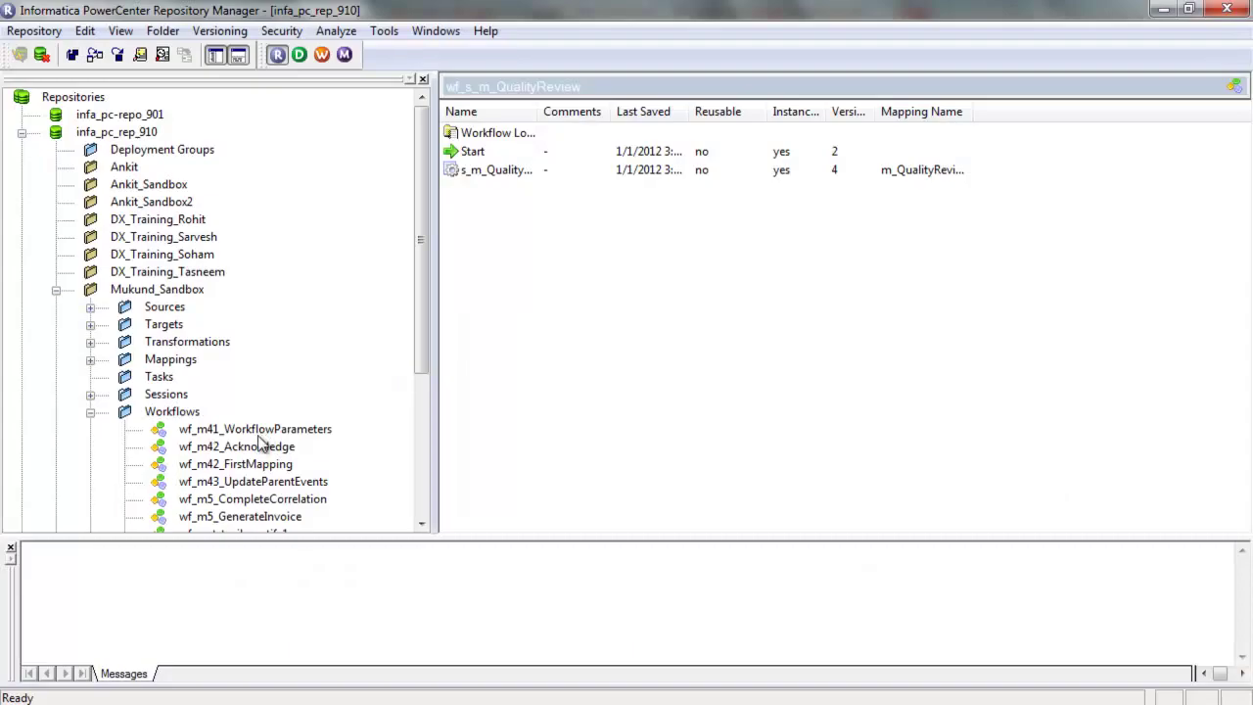
Start Import Objects and choose Code bases\v2\Demo\Code_Review\Oracle\wf_s_m_QualityReview.XML
left_click_drag(423, 299, 423, 240)
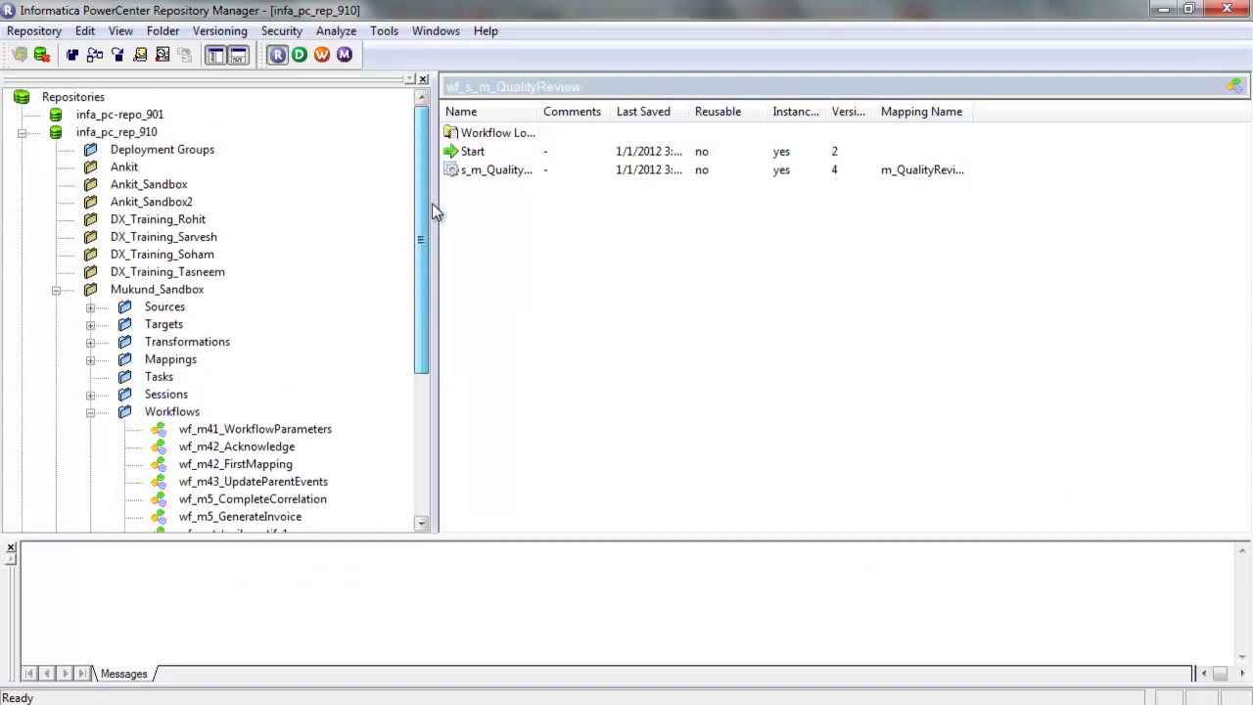
left_click(47, 31)
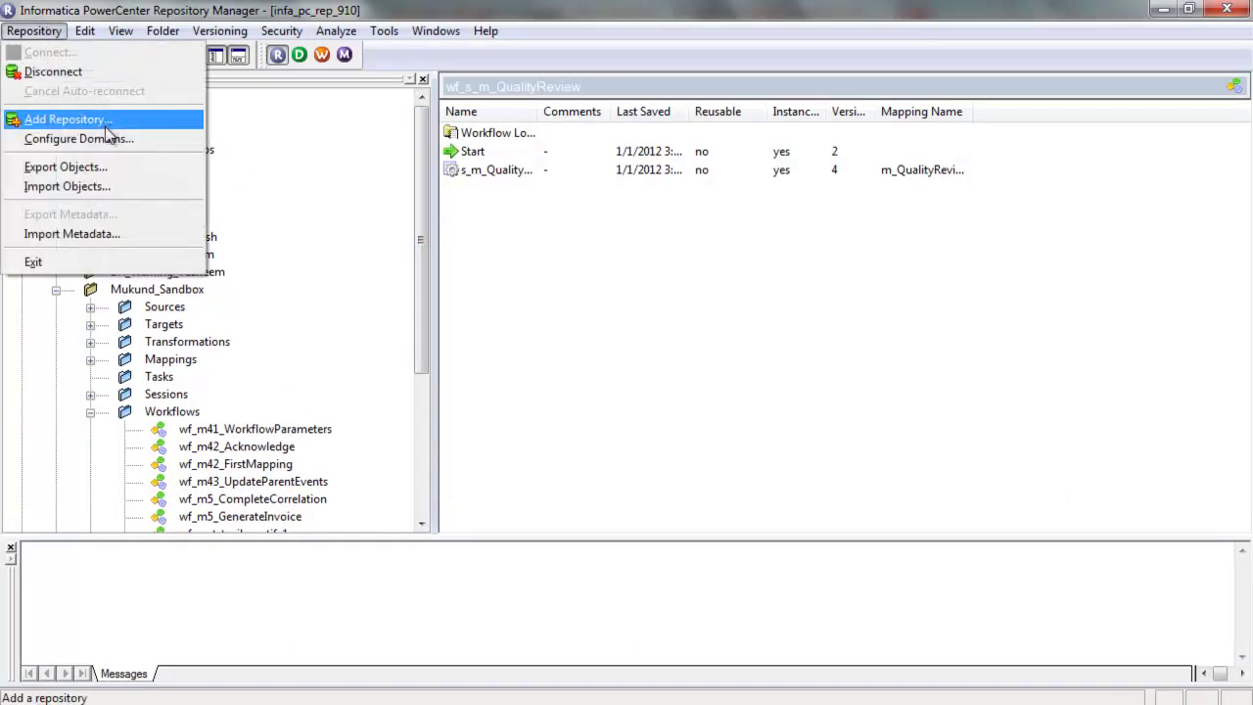
left_click(116, 188)
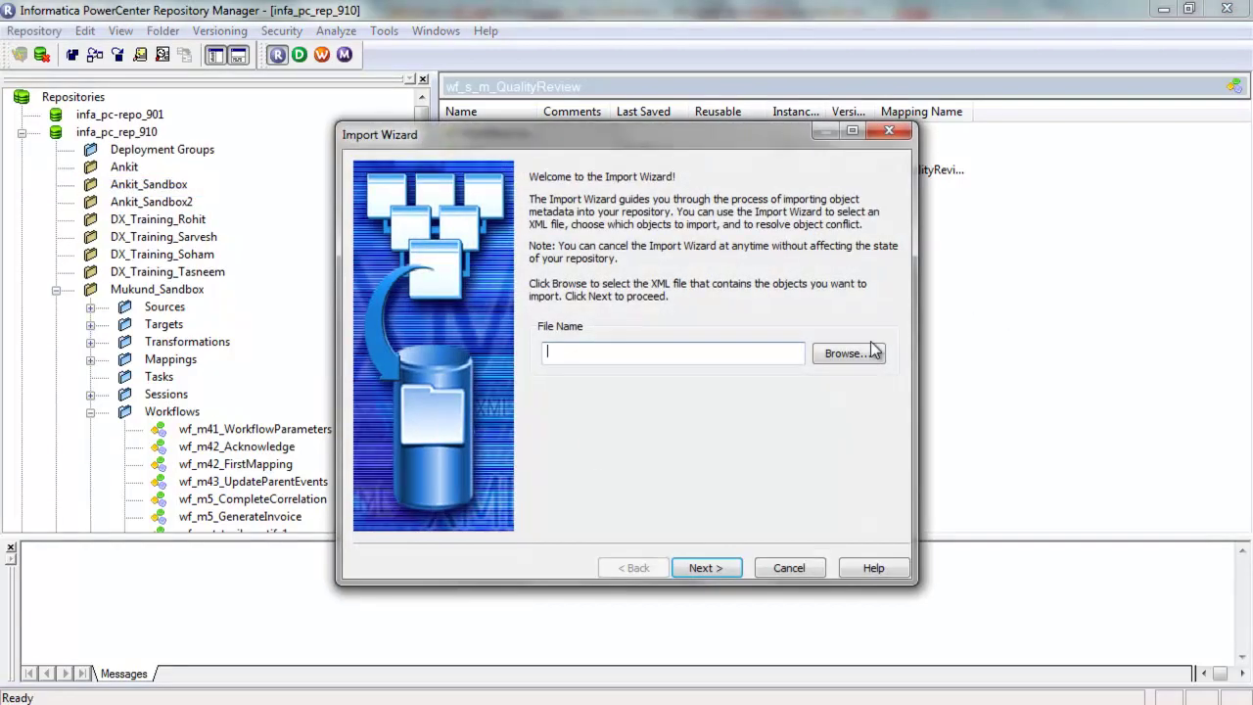
left_click(847, 354)
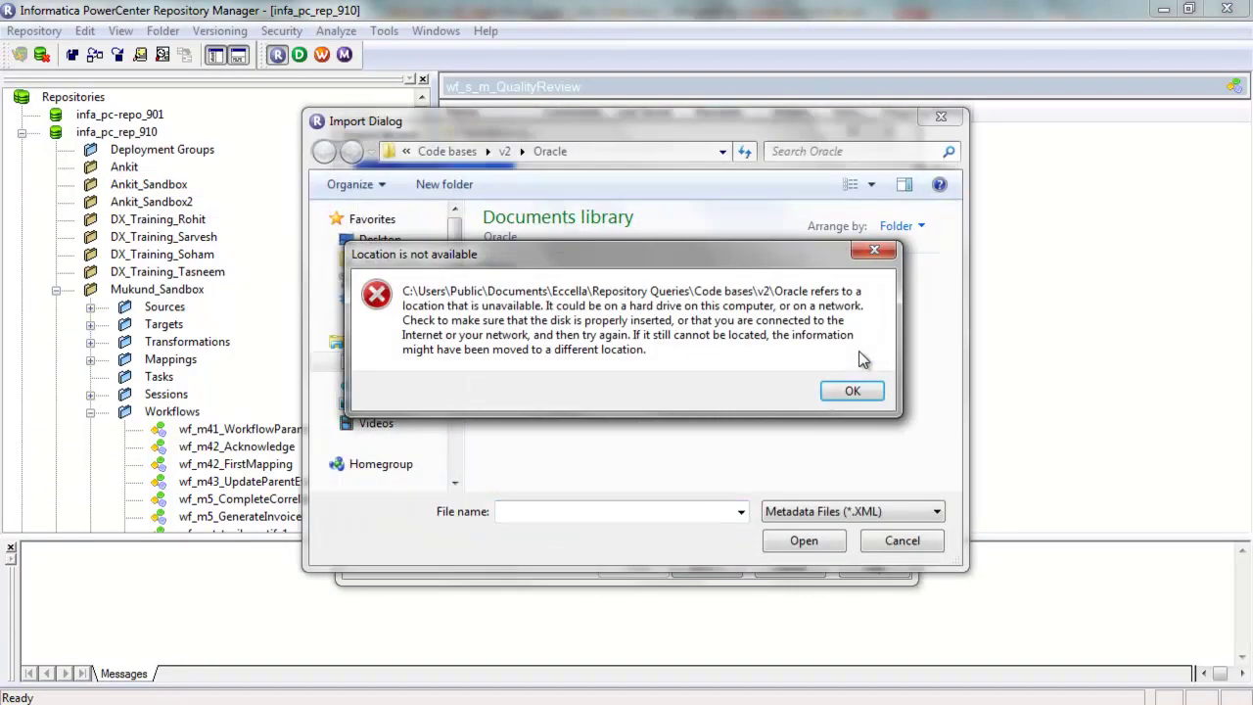
left_click(850, 391)
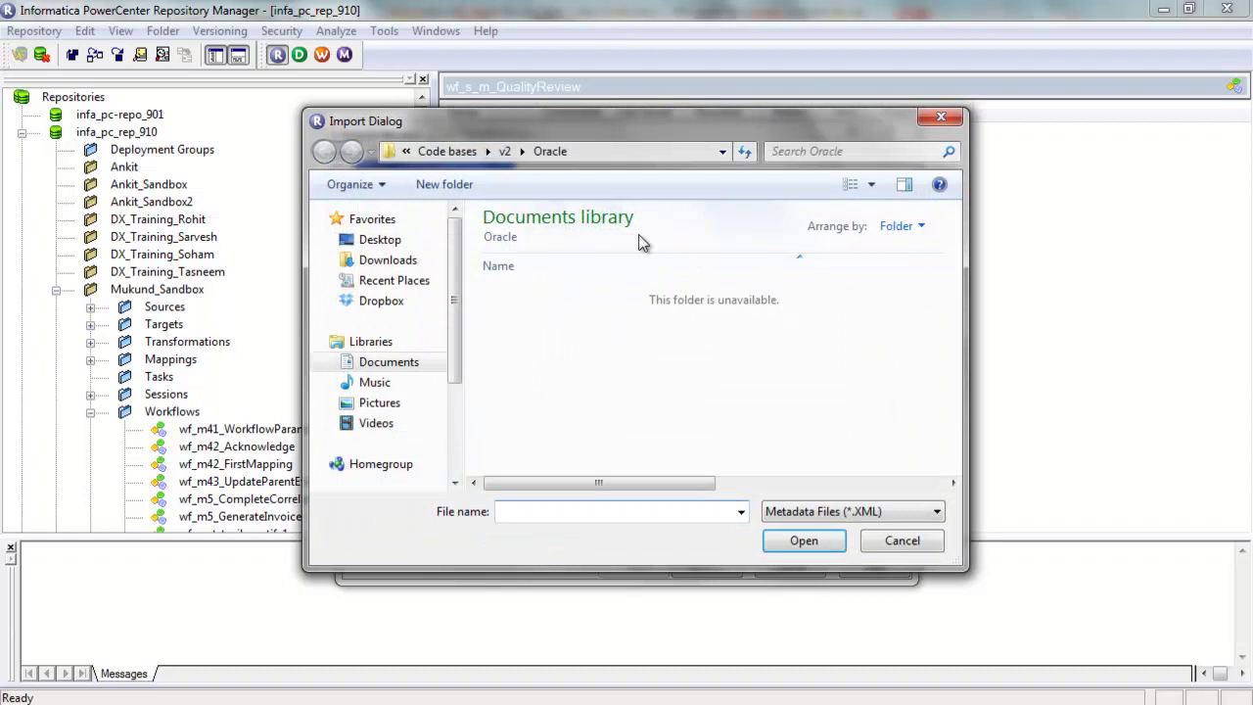
left_click(460, 155)
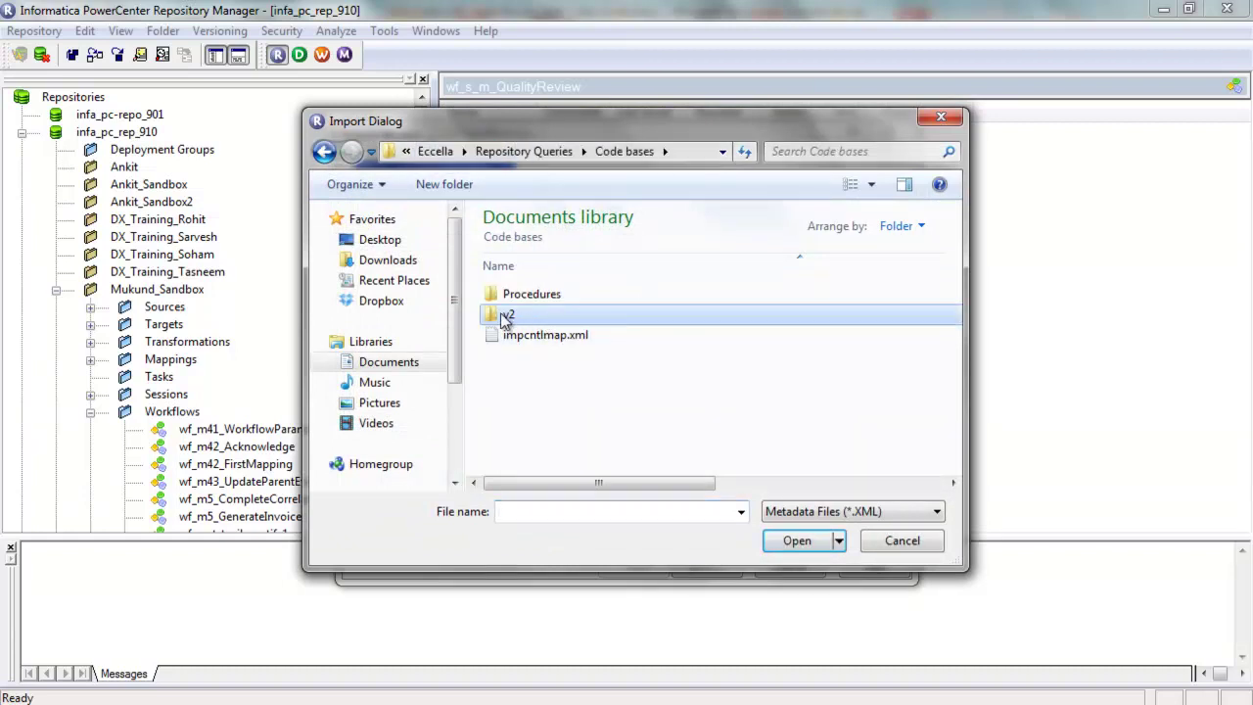
double_click(506, 315)
double_click(551, 327)
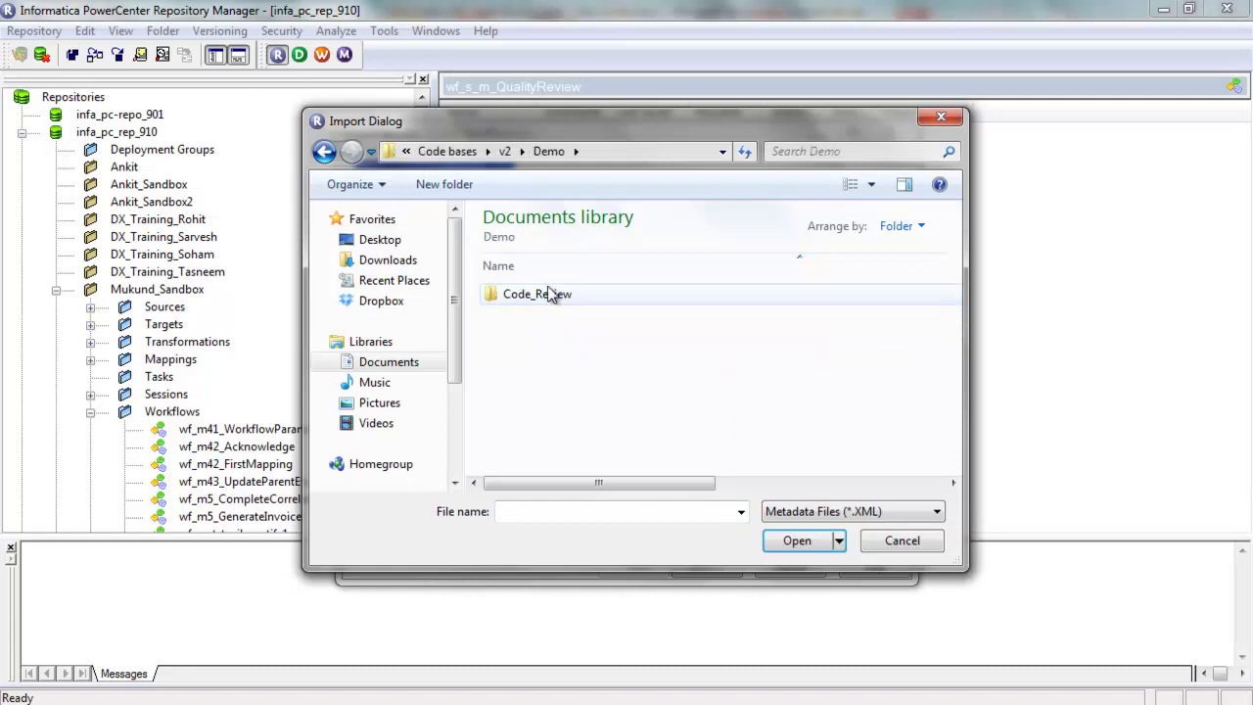
double_click(550, 294)
double_click(548, 293)
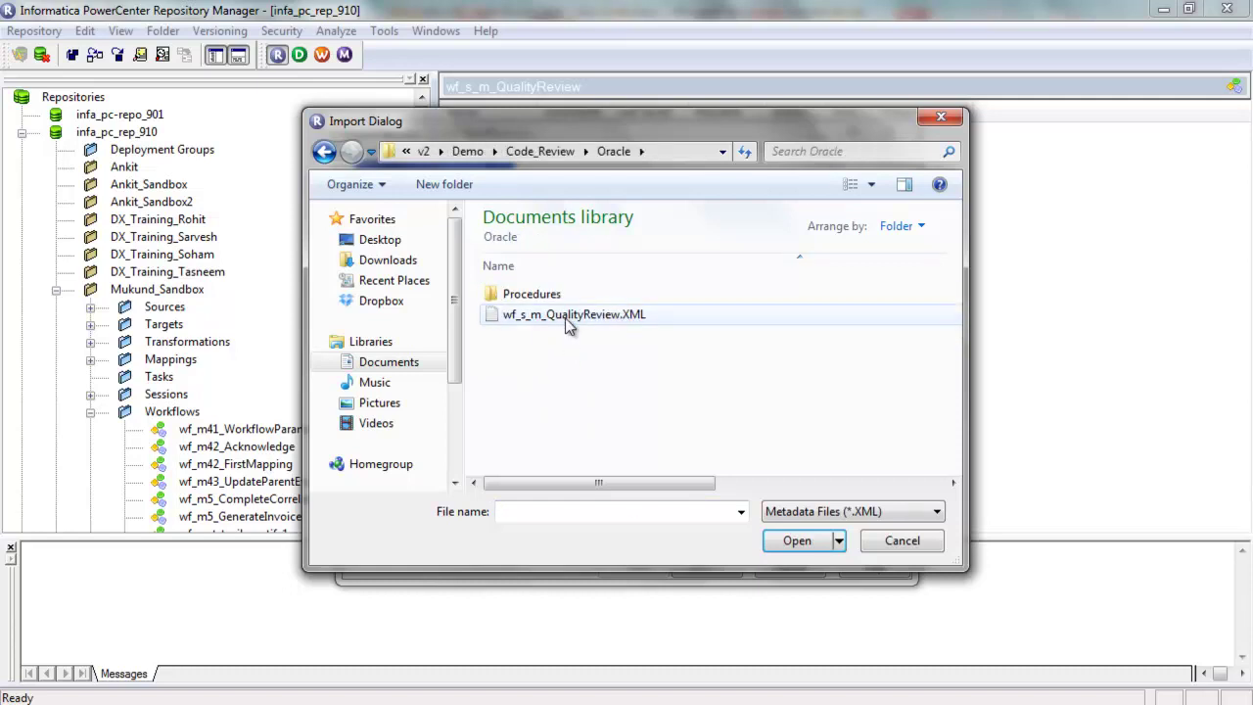
left_click(568, 316)
left_click(796, 541)
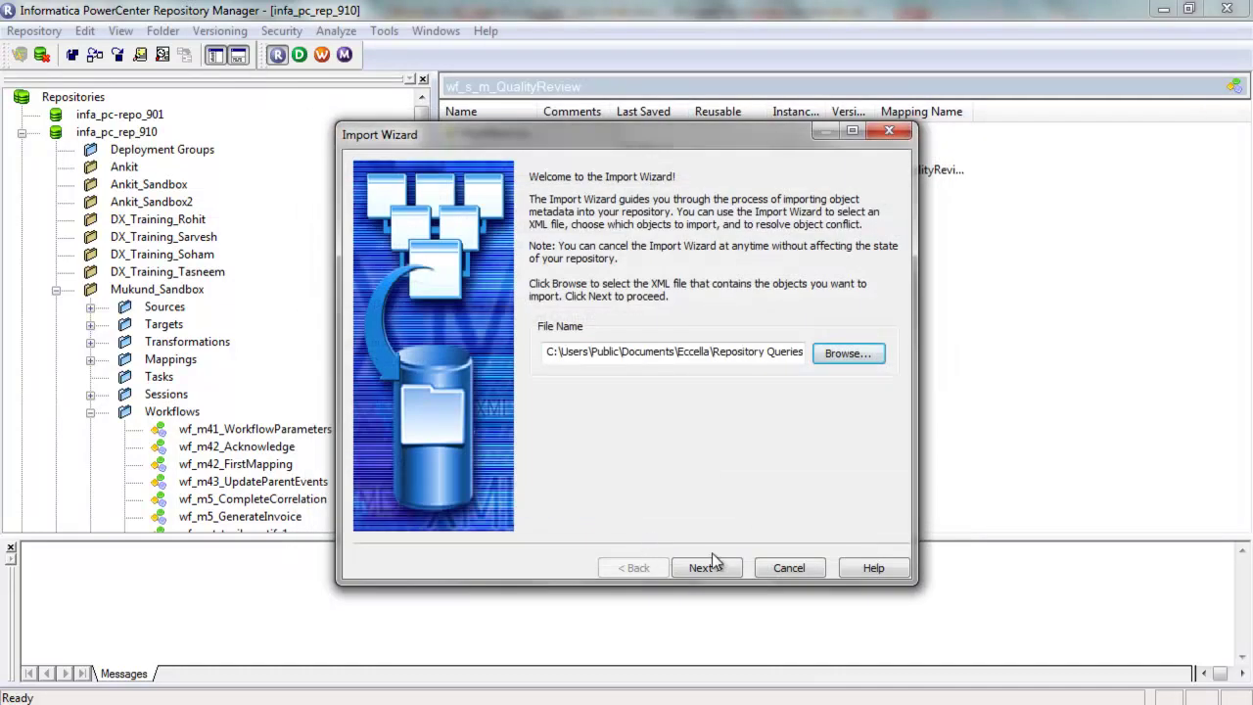
Add the Mukund_Sandbox objects, match them to Mukund_Sandbox, and skip conflict rules
left_click(705, 566)
left_click(494, 294)
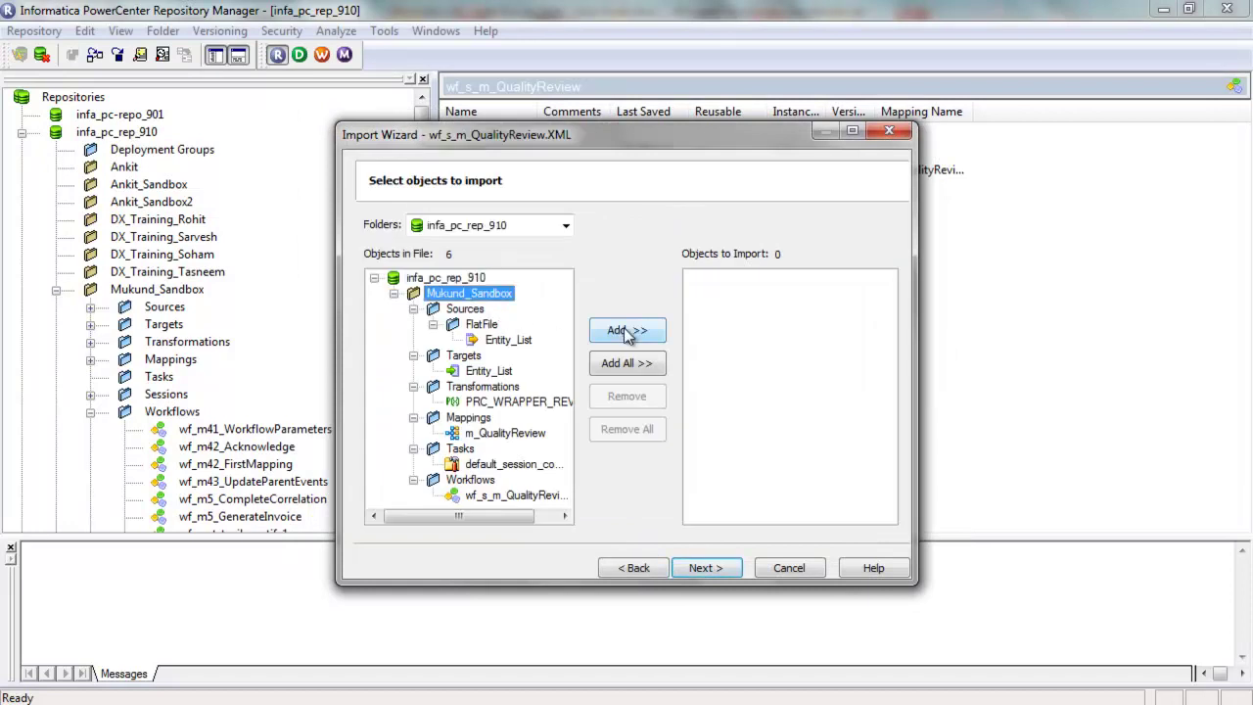
left_click(626, 331)
left_click(705, 567)
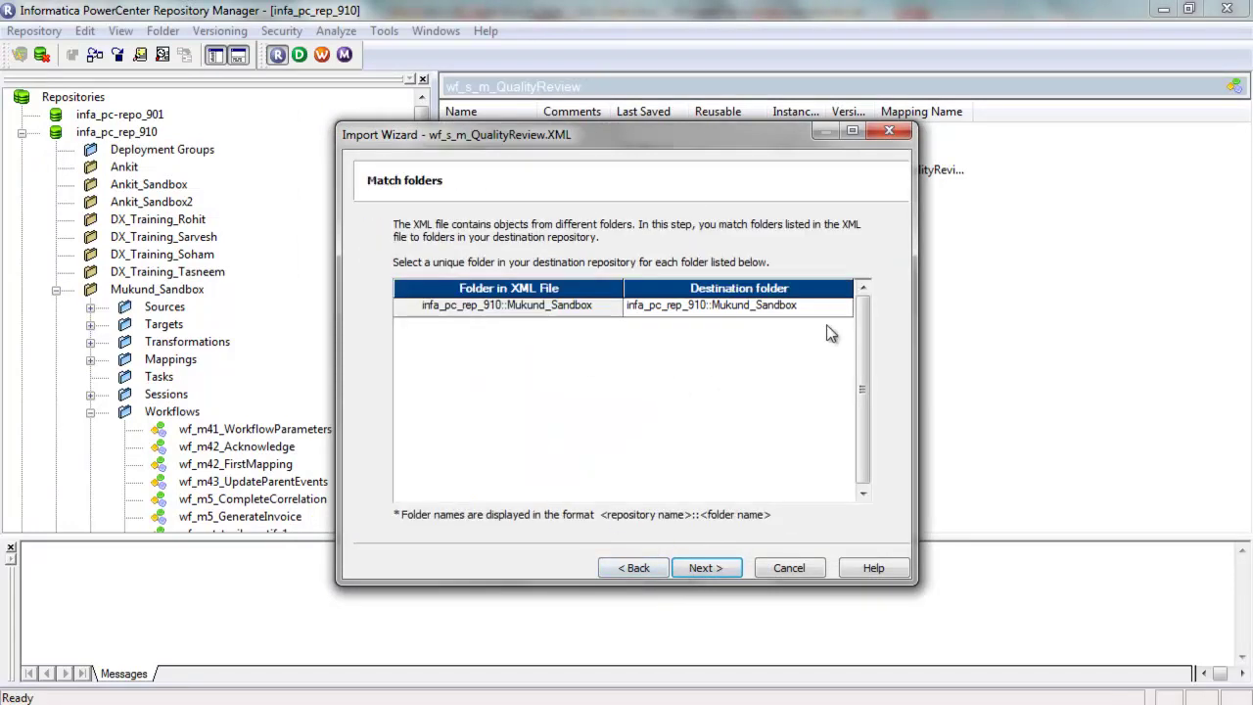
left_click(688, 568)
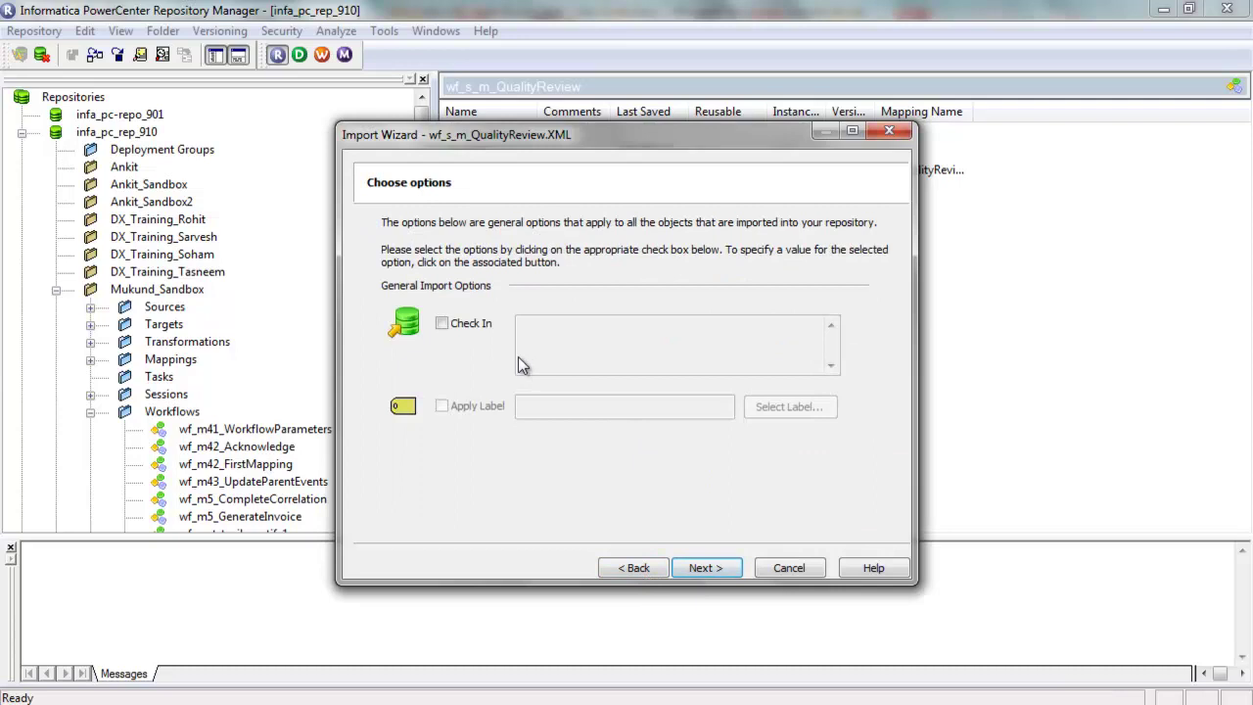
left_click(713, 568)
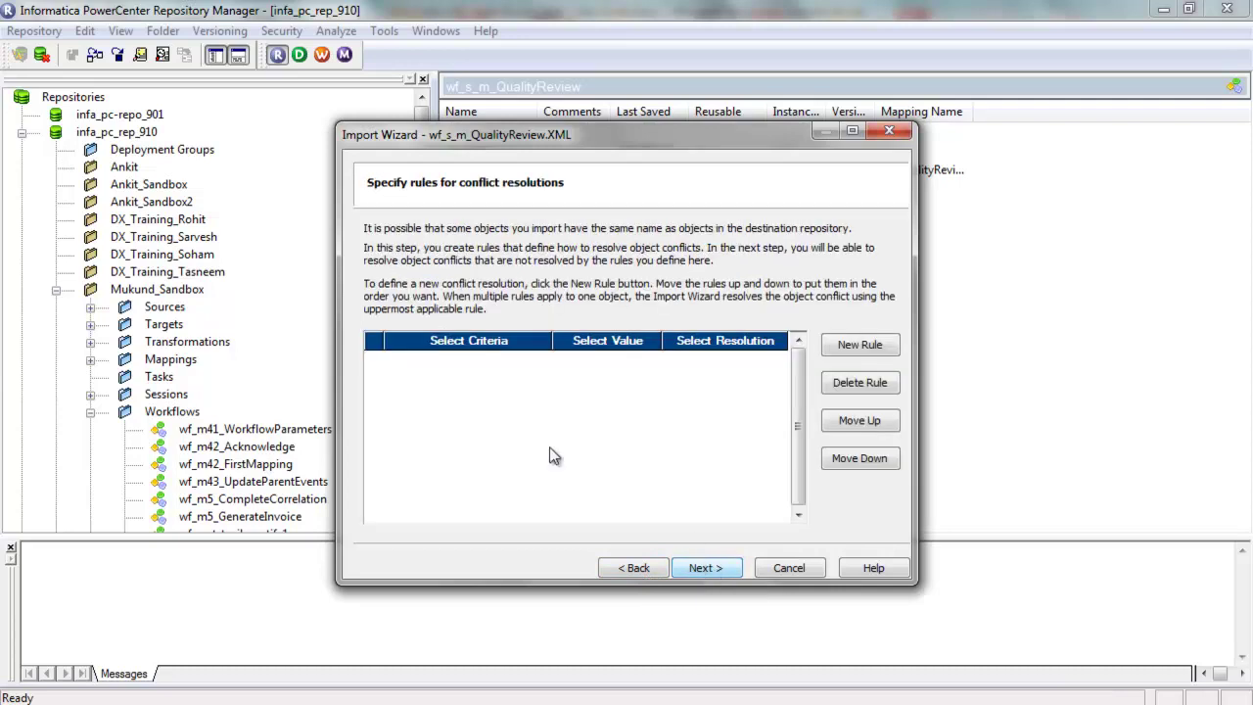
left_click(736, 570)
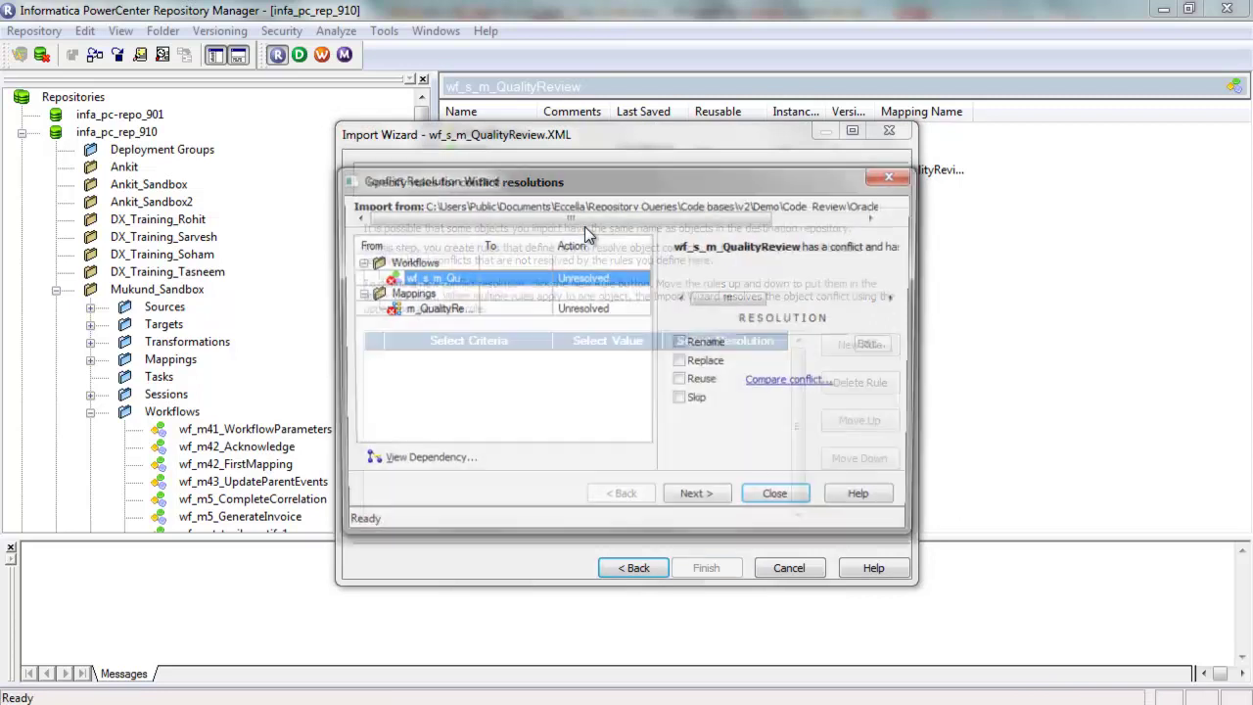
Replace the wf_s_m_QualityReview workflow, m_QualityReview mapping, PRC_WRAPPER_REVIEW and Entity_List target
left_click(681, 362)
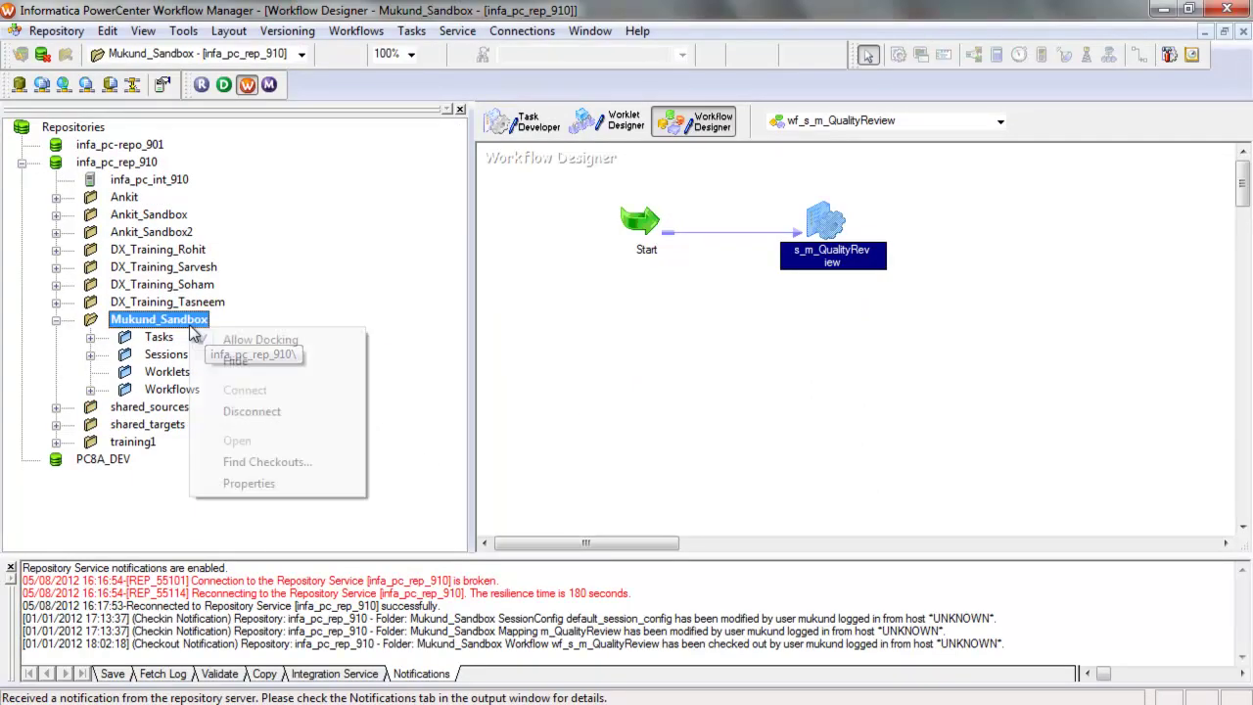
right_click(193, 335)
left_click(246, 409)
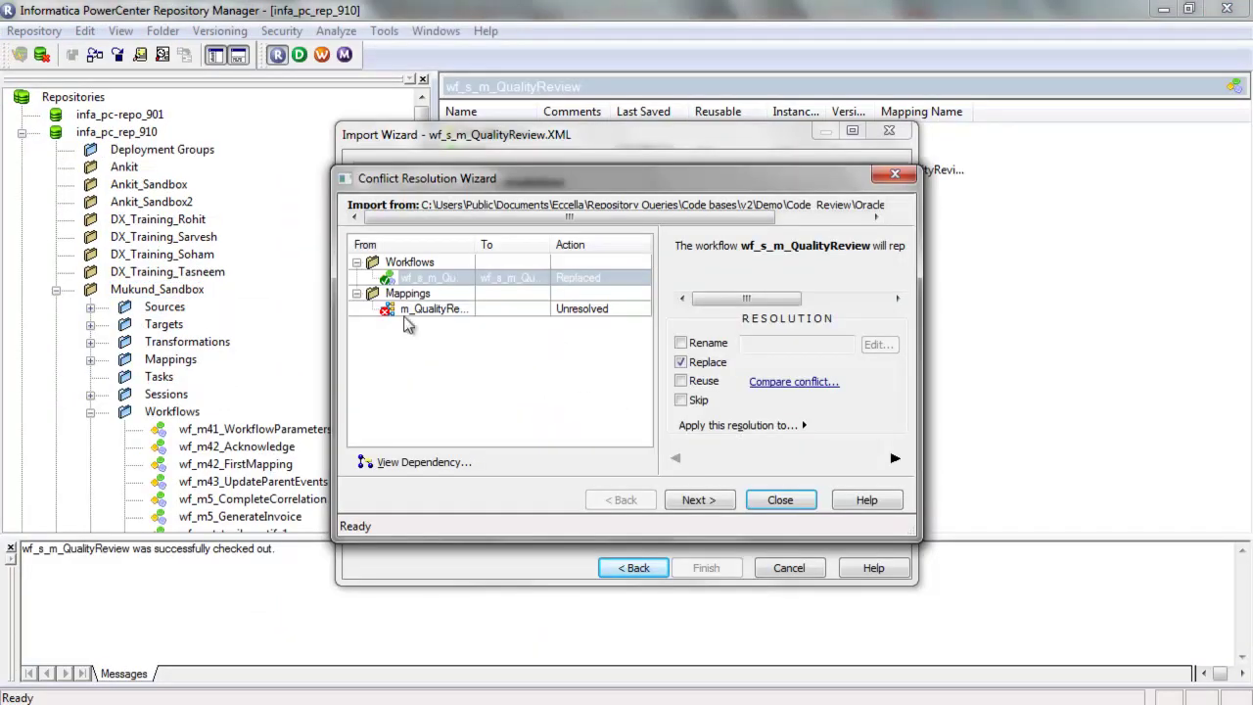
left_click(407, 311)
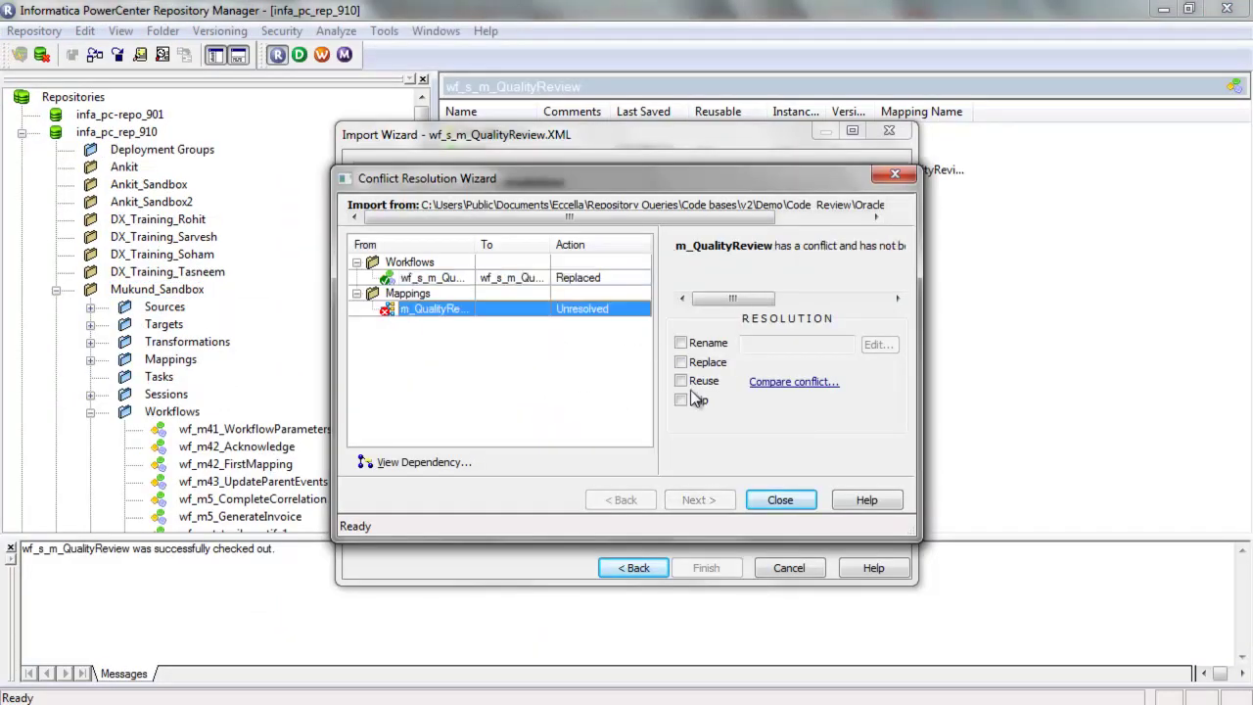
left_click(682, 362)
left_click(707, 500)
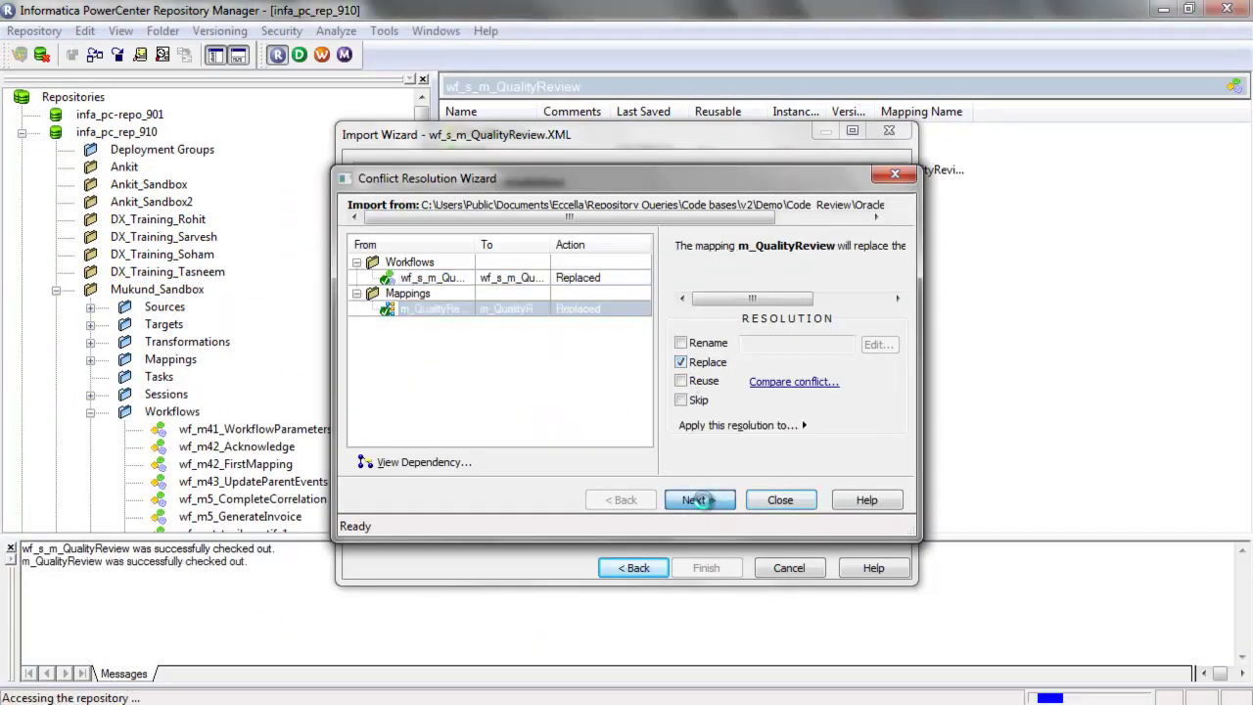
left_click(682, 362)
left_click(460, 372)
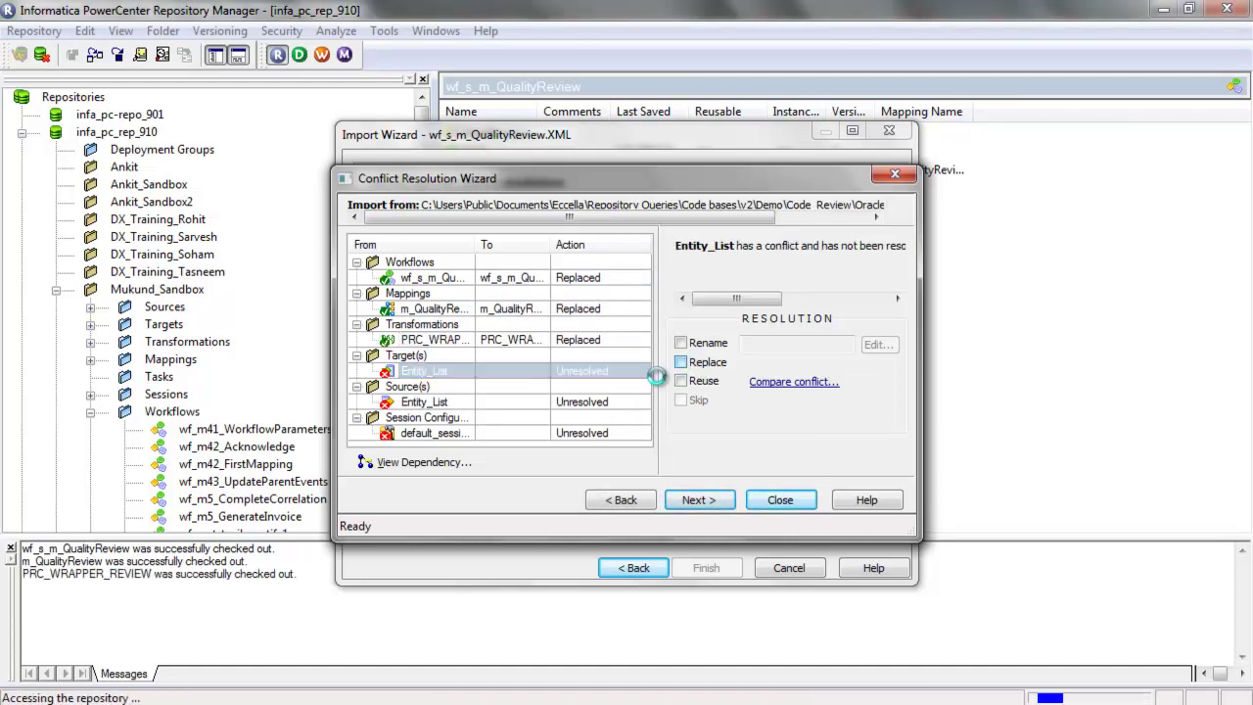
left_click(680, 362)
Replace the Entity_List source and default_session_config, close the wizard, and run the import
left_click(437, 403)
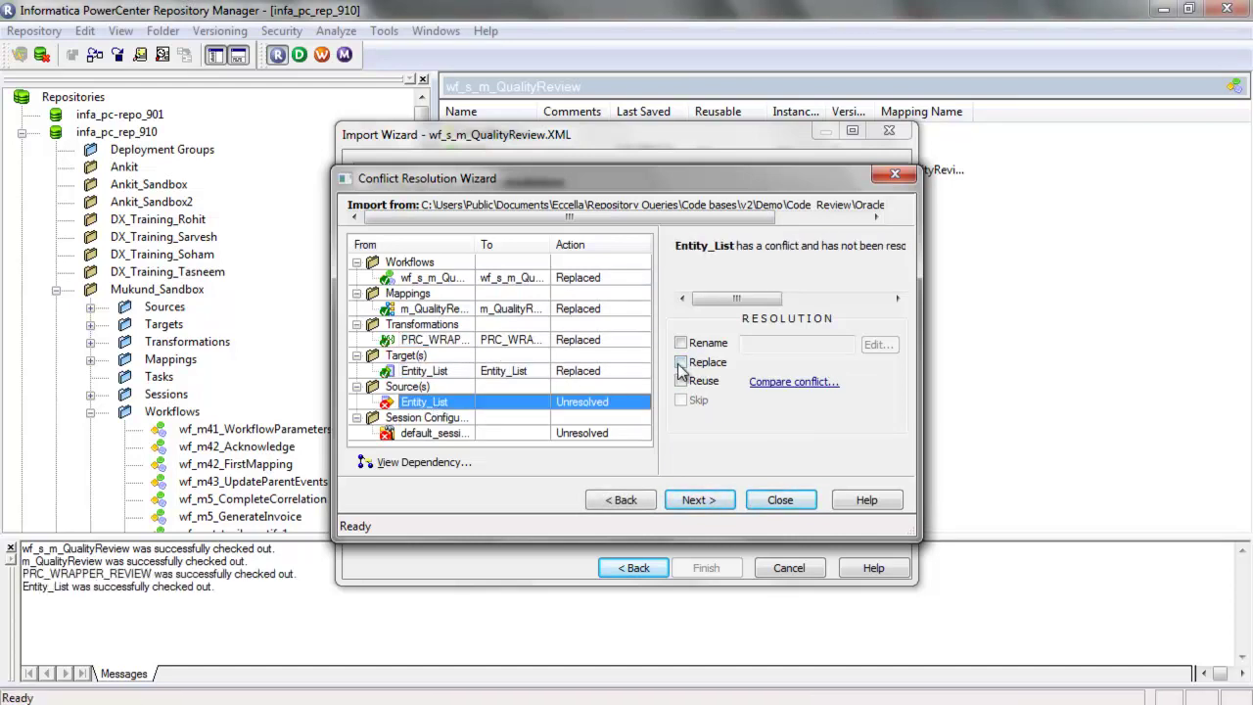
left_click(681, 363)
left_click(431, 433)
left_click(682, 362)
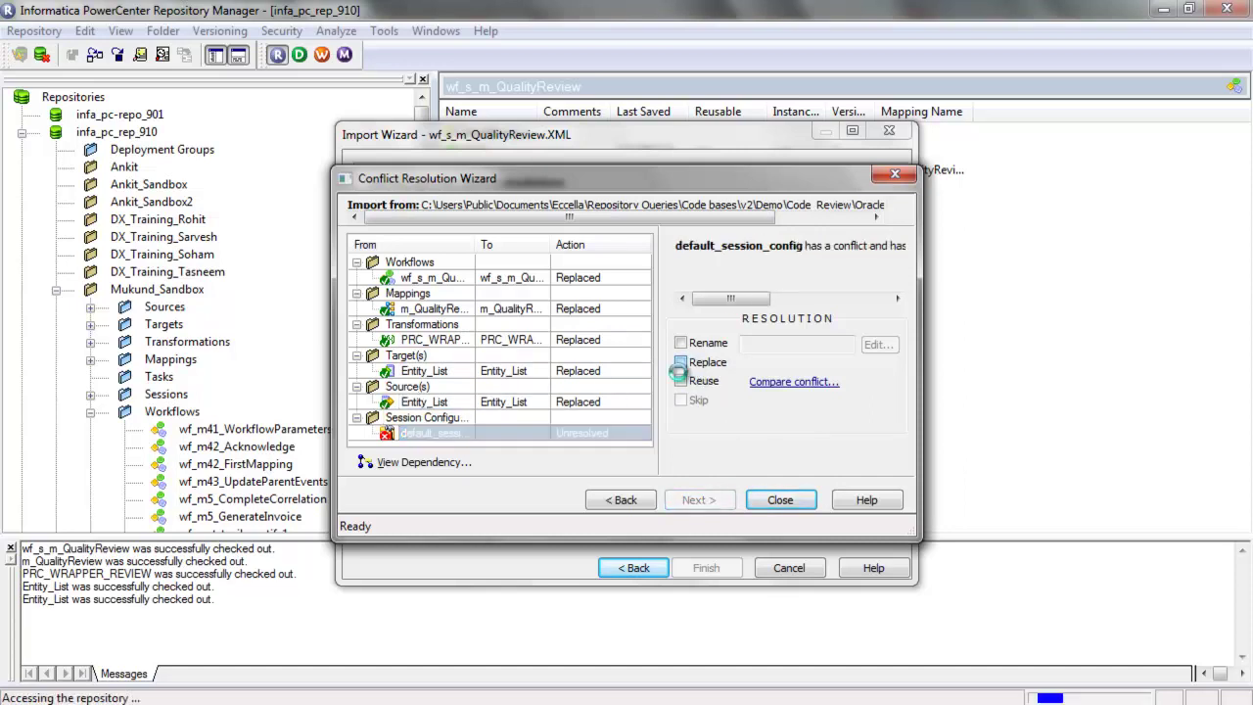
left_click(699, 499)
left_click(779, 501)
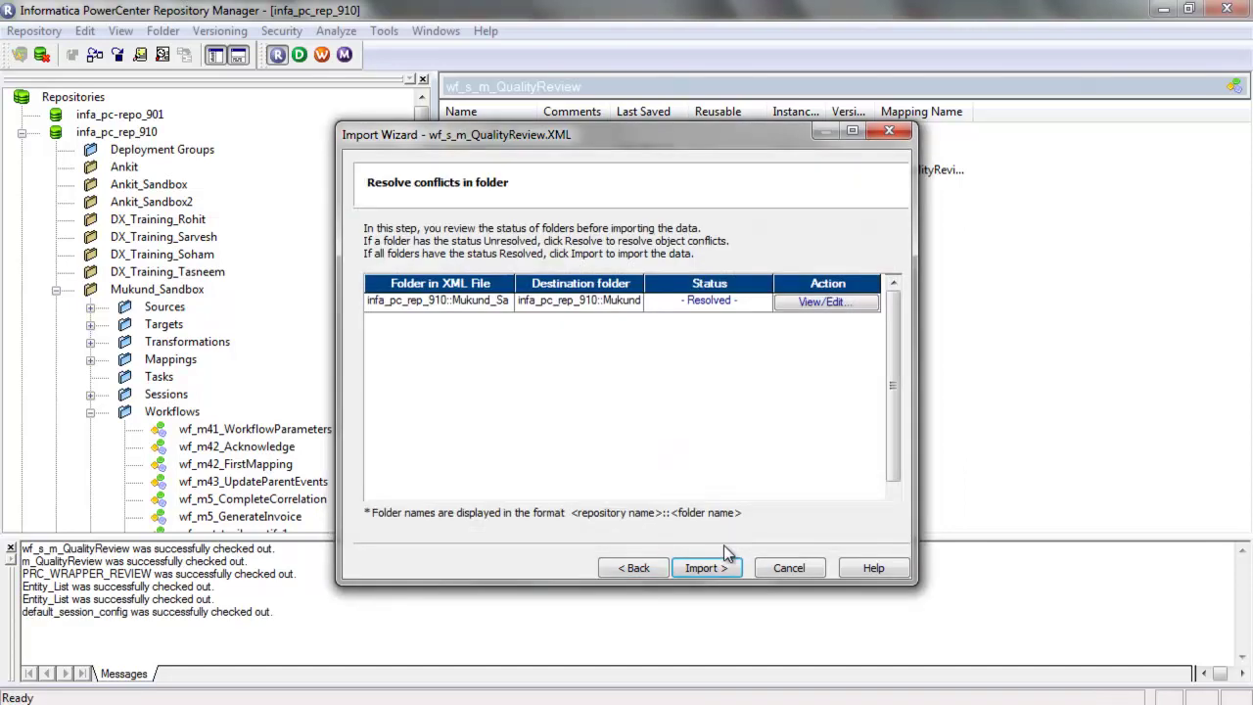
left_click(706, 567)
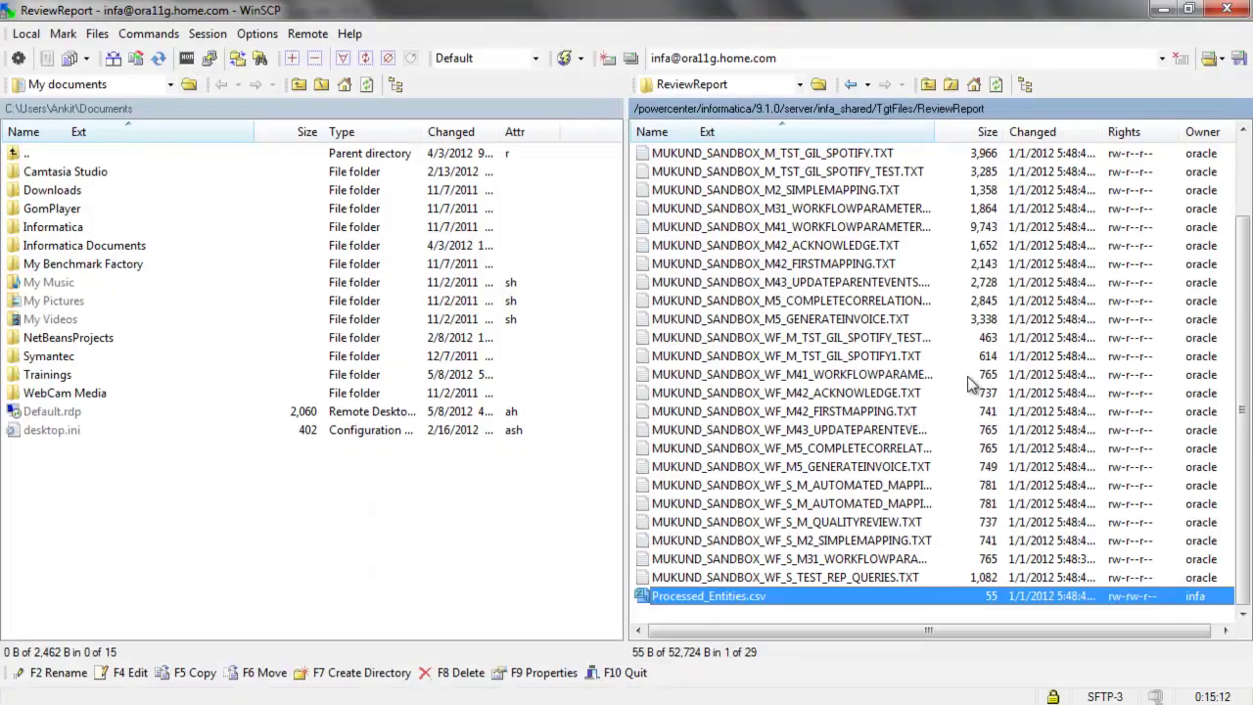
Delete all 29 old report files from the server's ReviewReport folder in WinSCP
key("ctrl+a")
scroll(967, 376, "up", 2)
key("Delete")
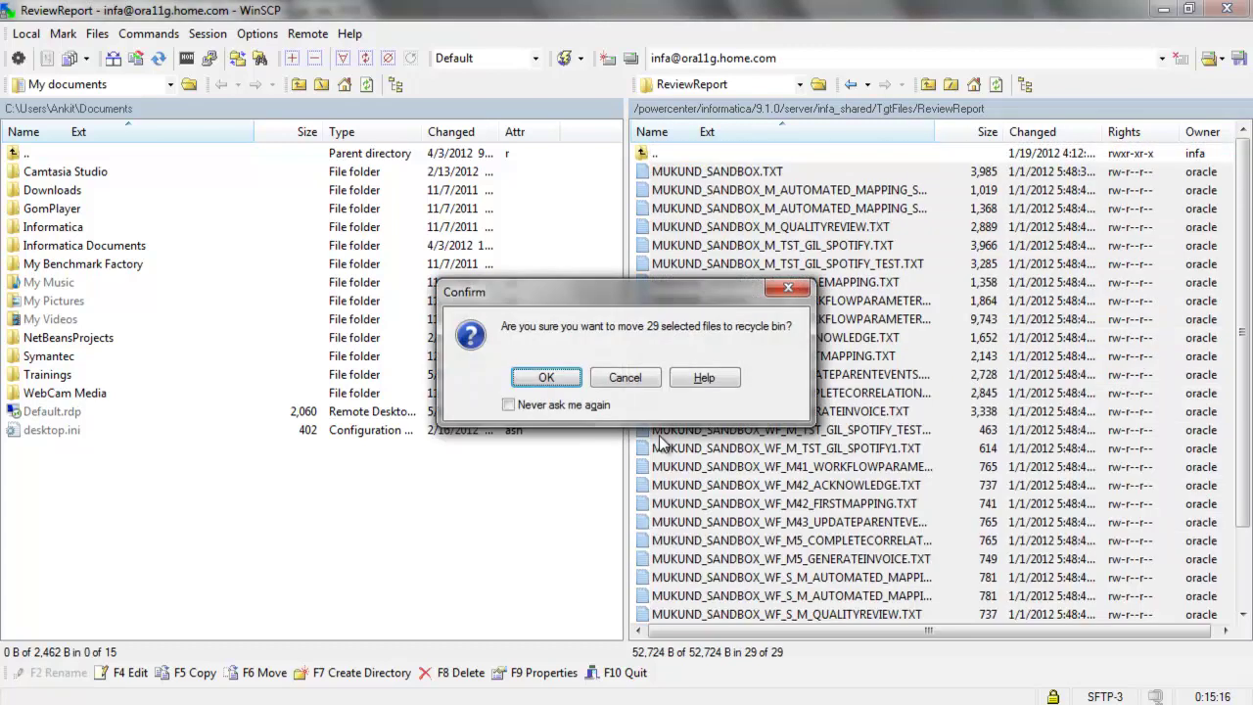
left_click(545, 377)
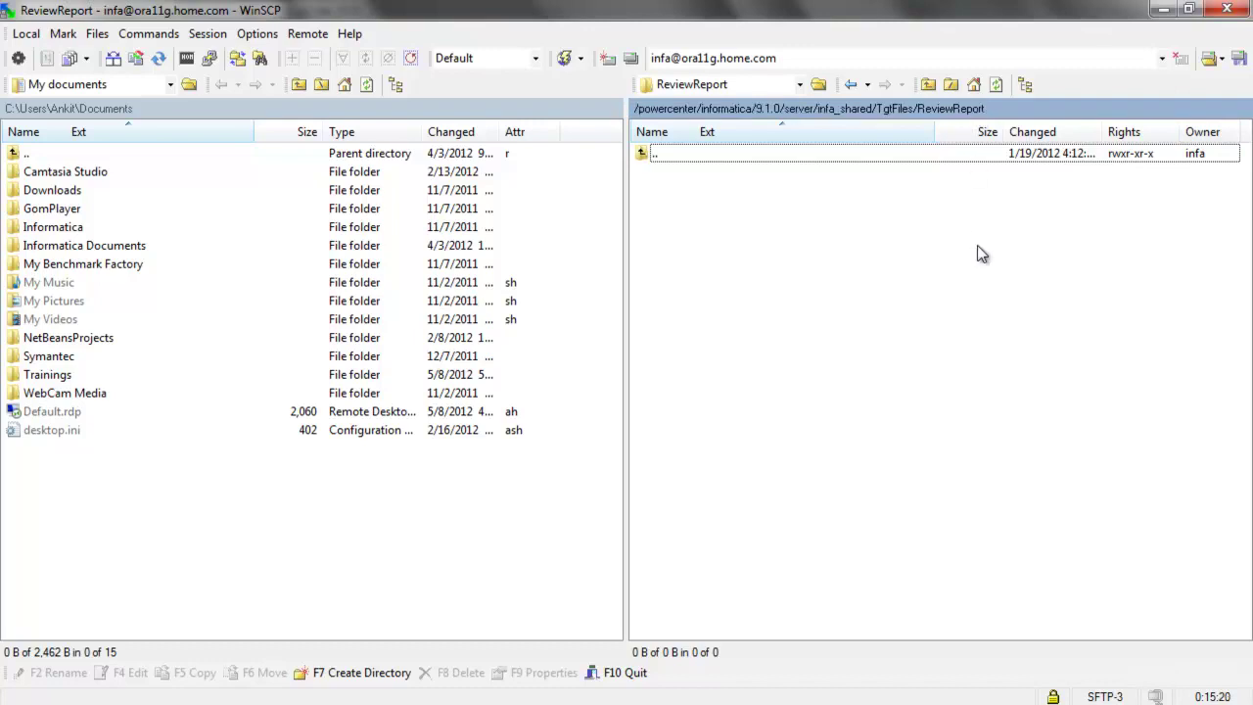
key("alt+Tab")
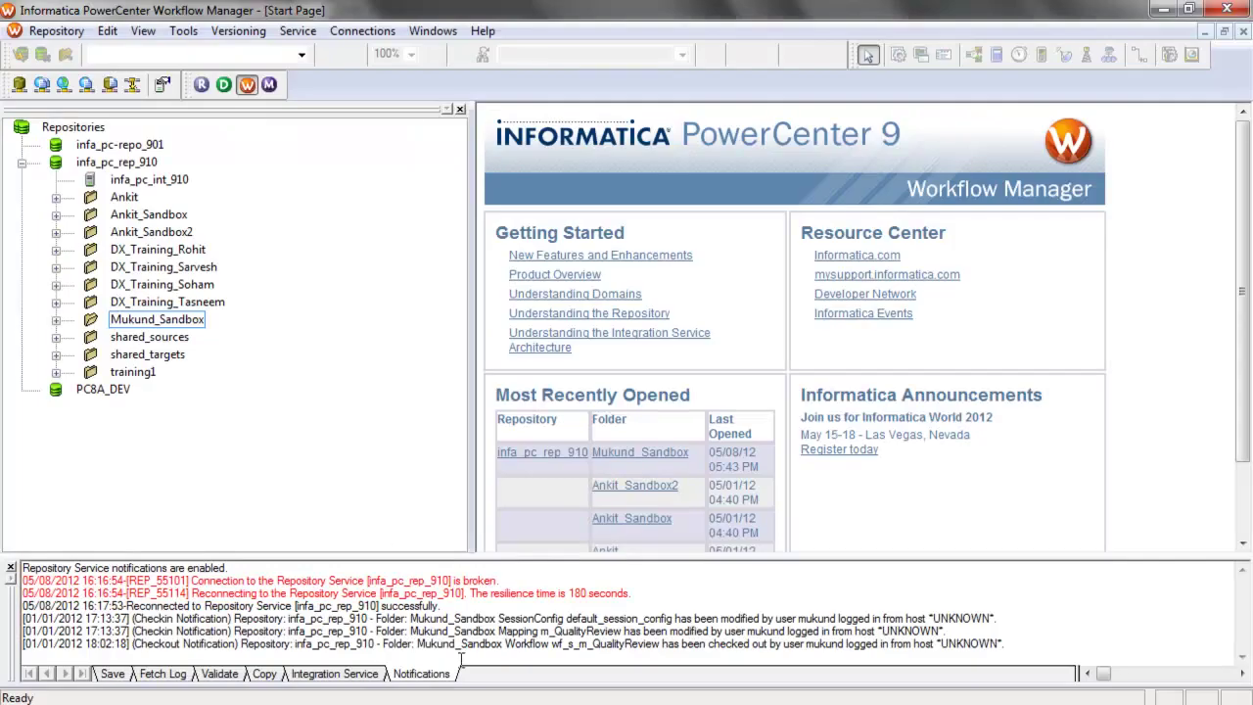
In Mukund_Sandbox, check the SQ_Entity_List source file directory and Entity_List.csv name for s_m_QualityReview
double_click(174, 323)
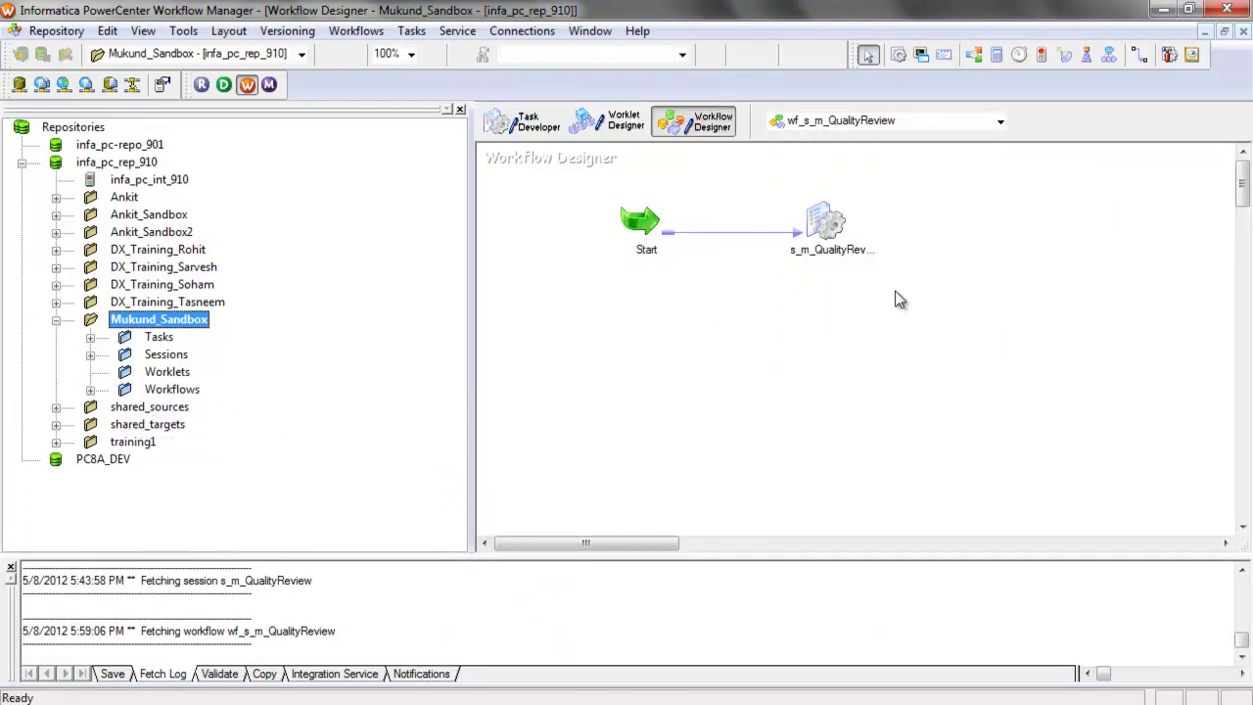
left_click(809, 227)
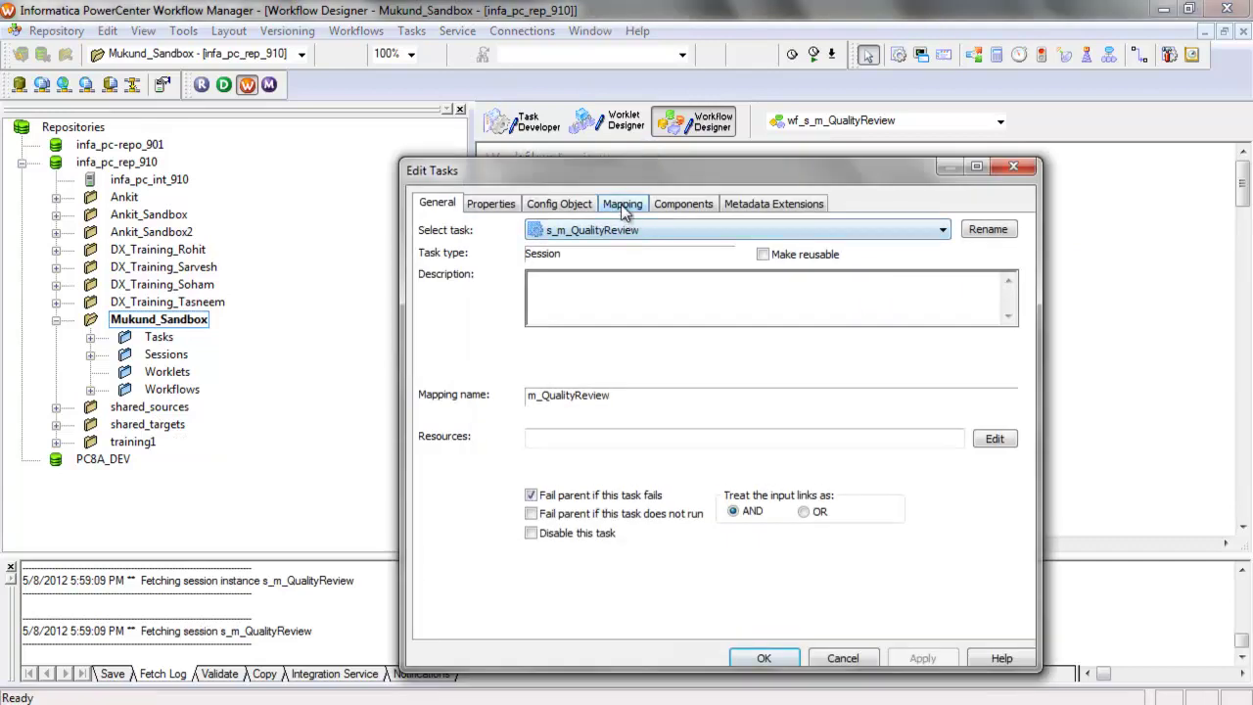
left_click(622, 205)
left_click(543, 371)
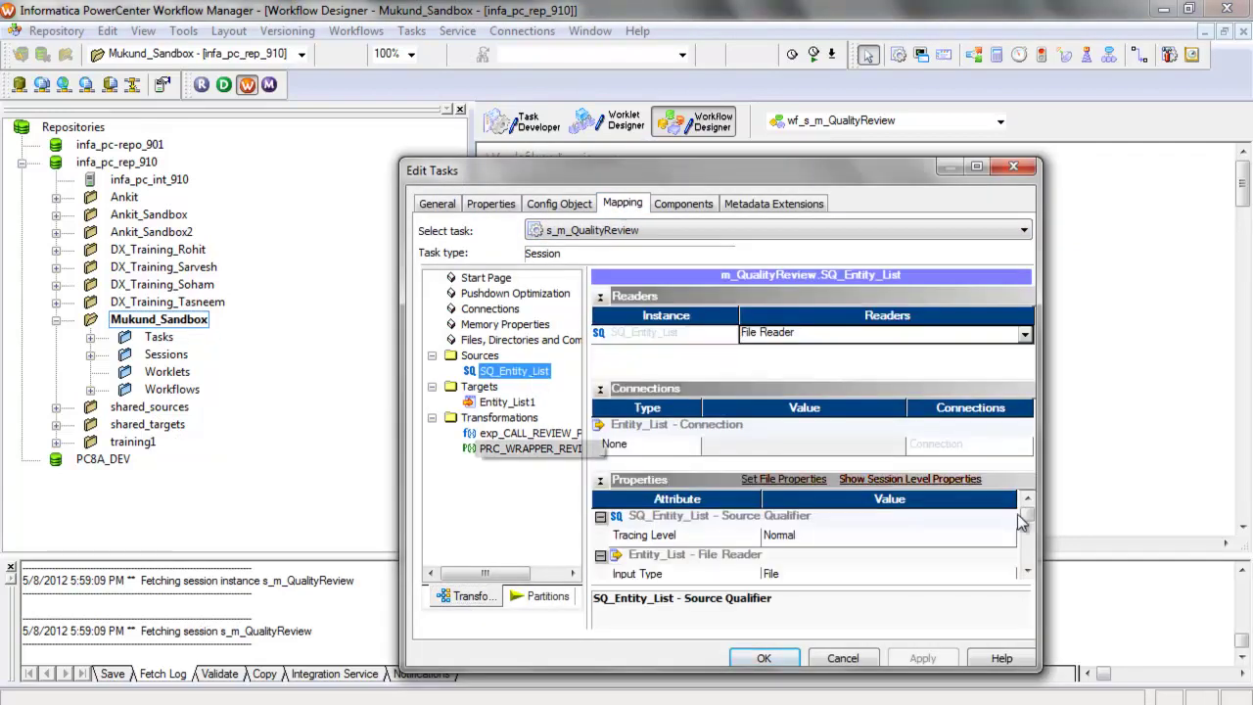
left_click(1030, 565)
left_click(822, 574)
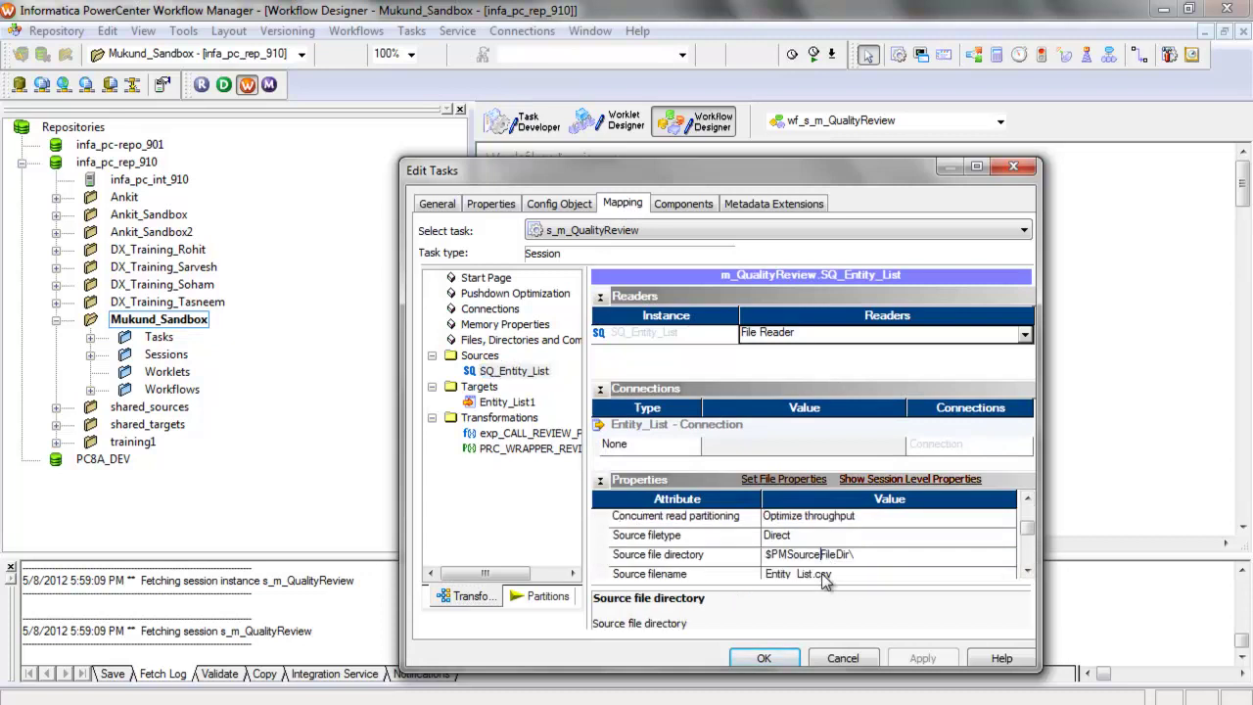
left_click(1027, 572)
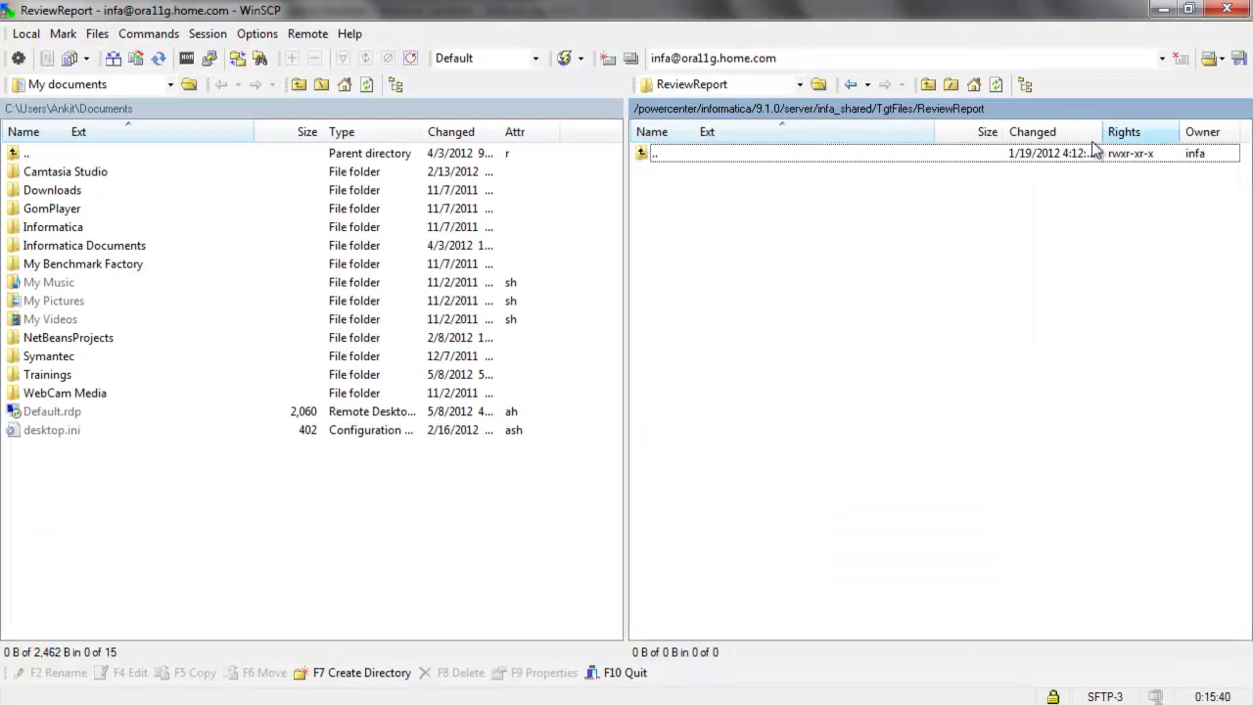
View Entity_List.csv in infa_shared/SrcFiles, confirm its single Folder entry, then return to Workflow Manager
left_click(861, 110)
double_click(670, 303)
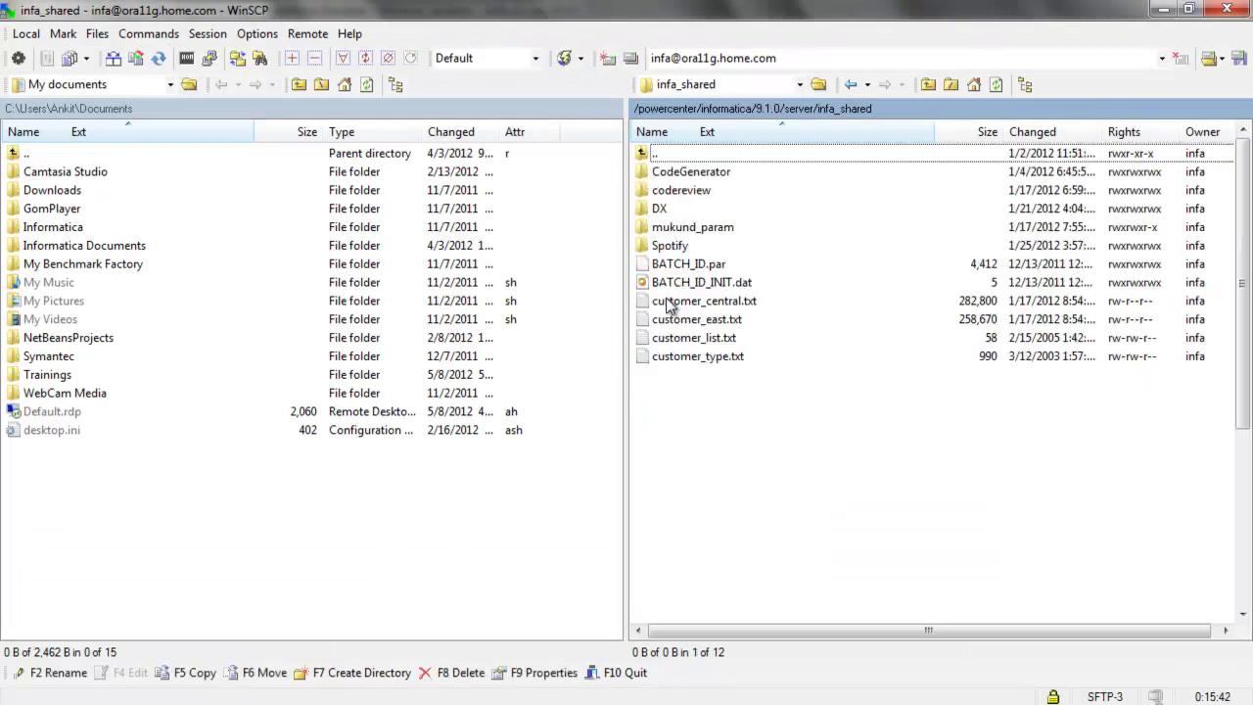
double_click(695, 548)
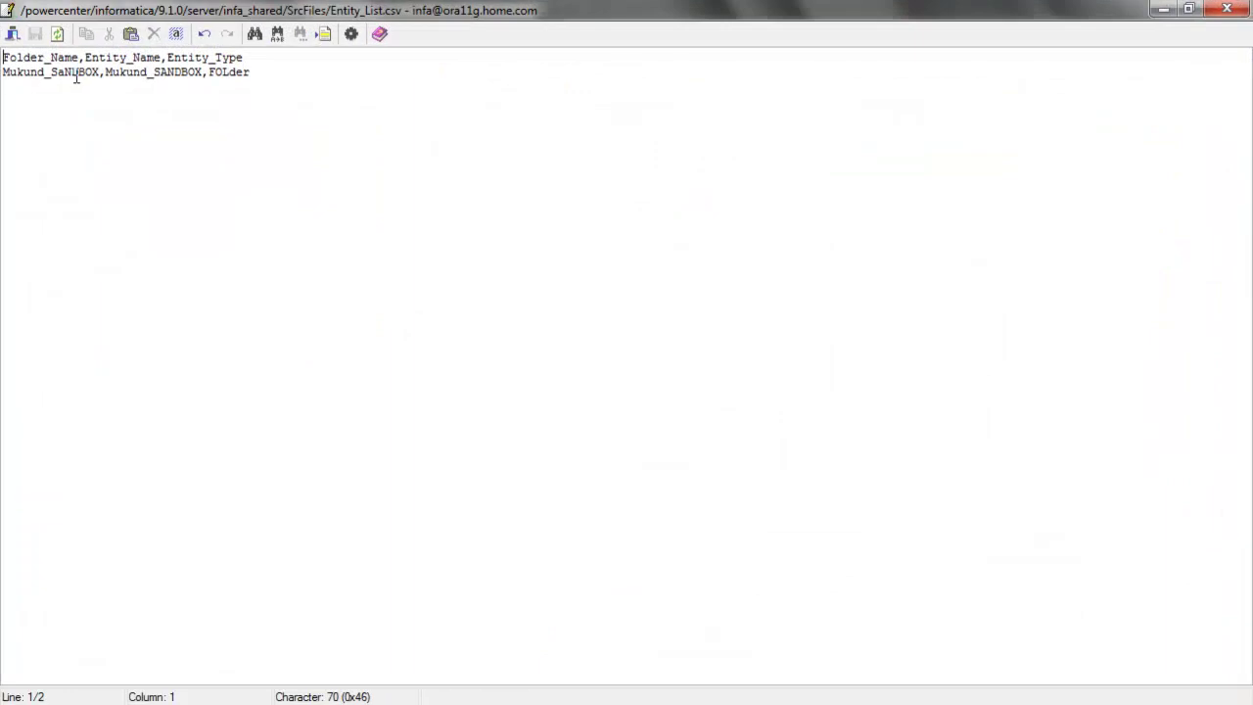
left_click_drag(105, 76, 255, 85)
left_click(257, 86)
left_click(1231, 14)
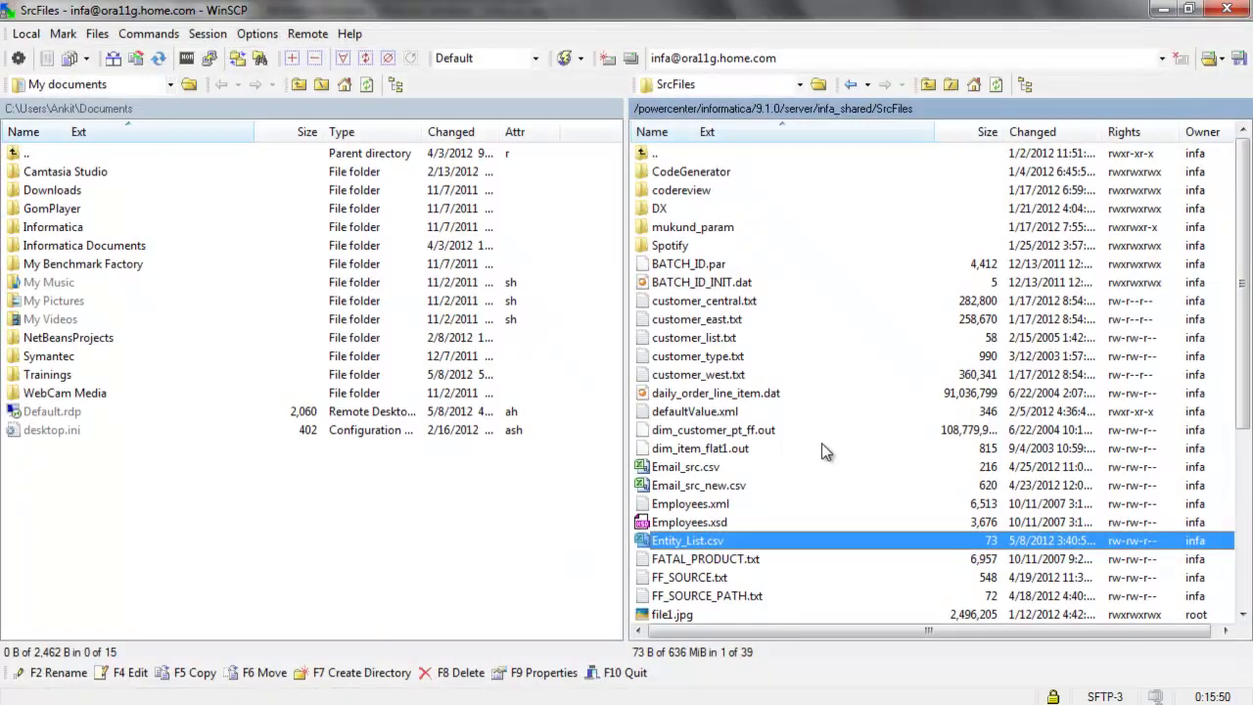
left_click(511, 703)
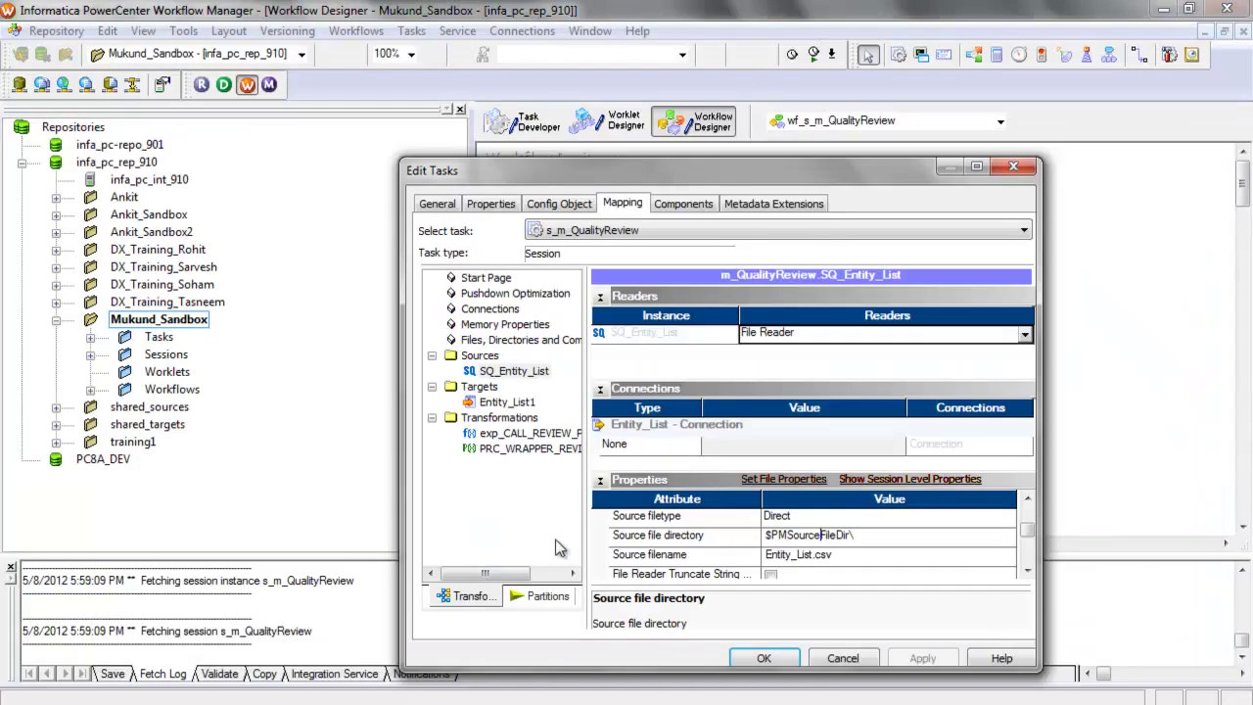
Confirm the Relational:POW_REP connection, close the session settings and start wf_s_m_QualityReview
left_click(490, 309)
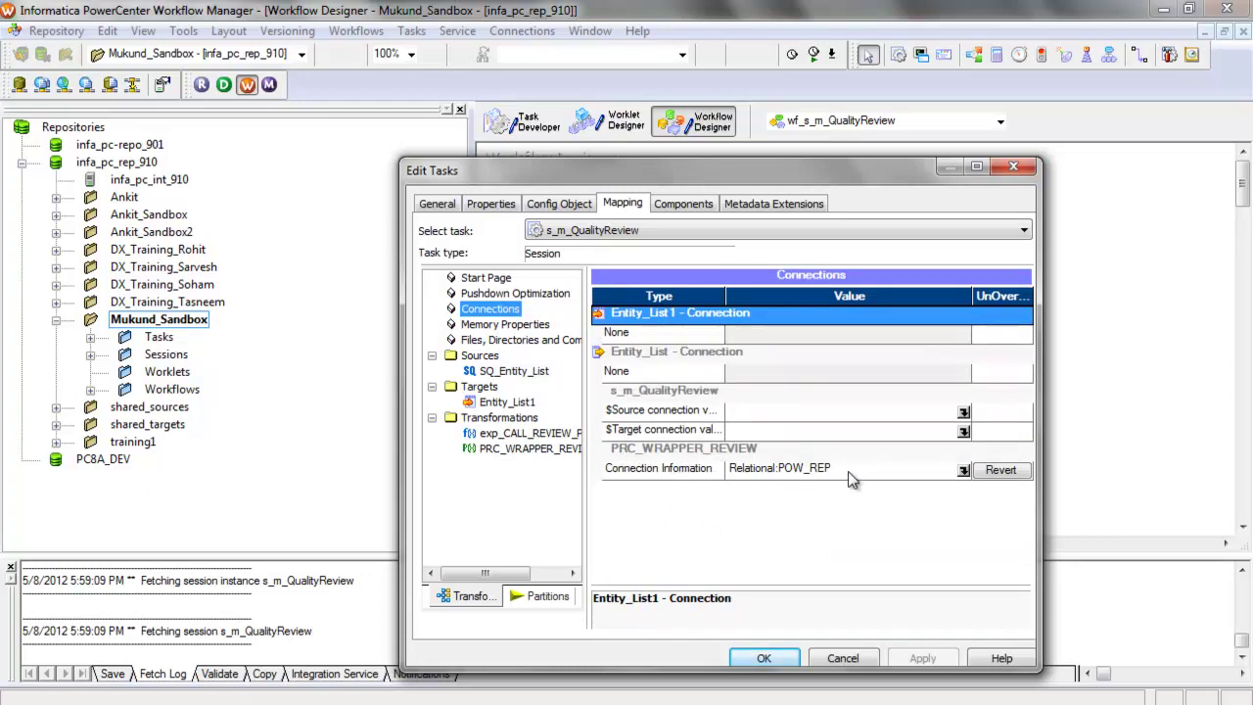
left_click(763, 658)
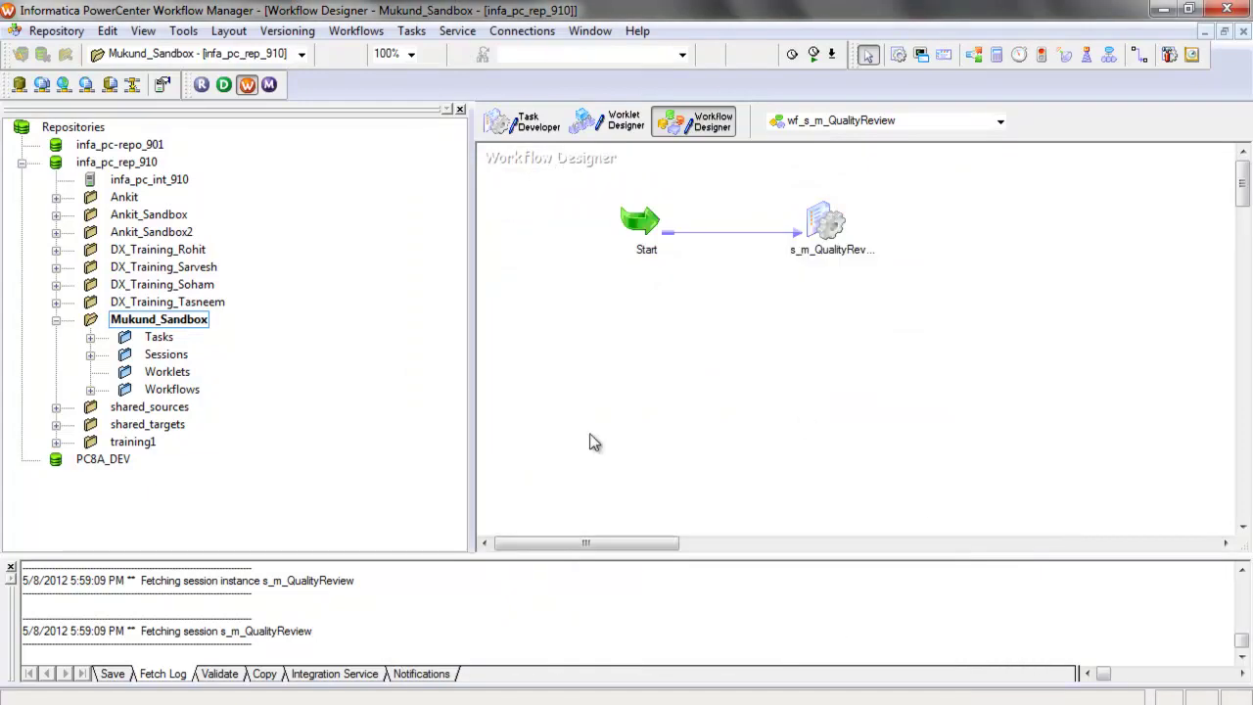
right_click(535, 292)
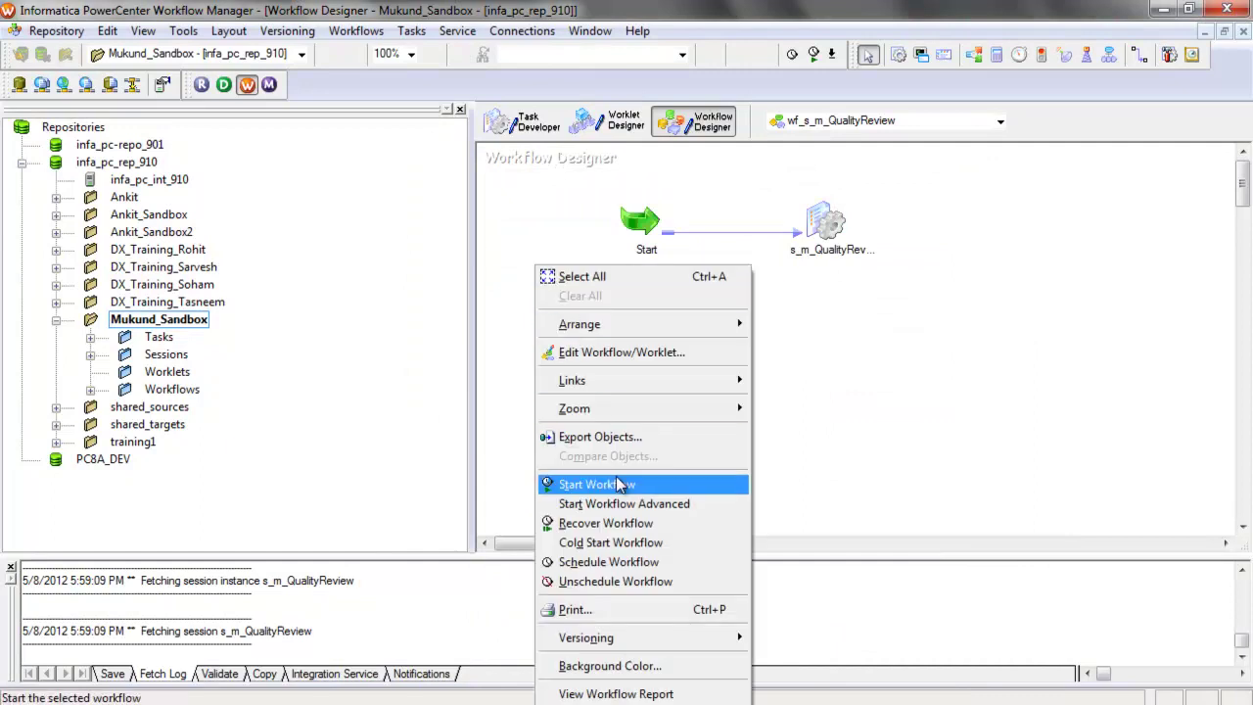
left_click(592, 485)
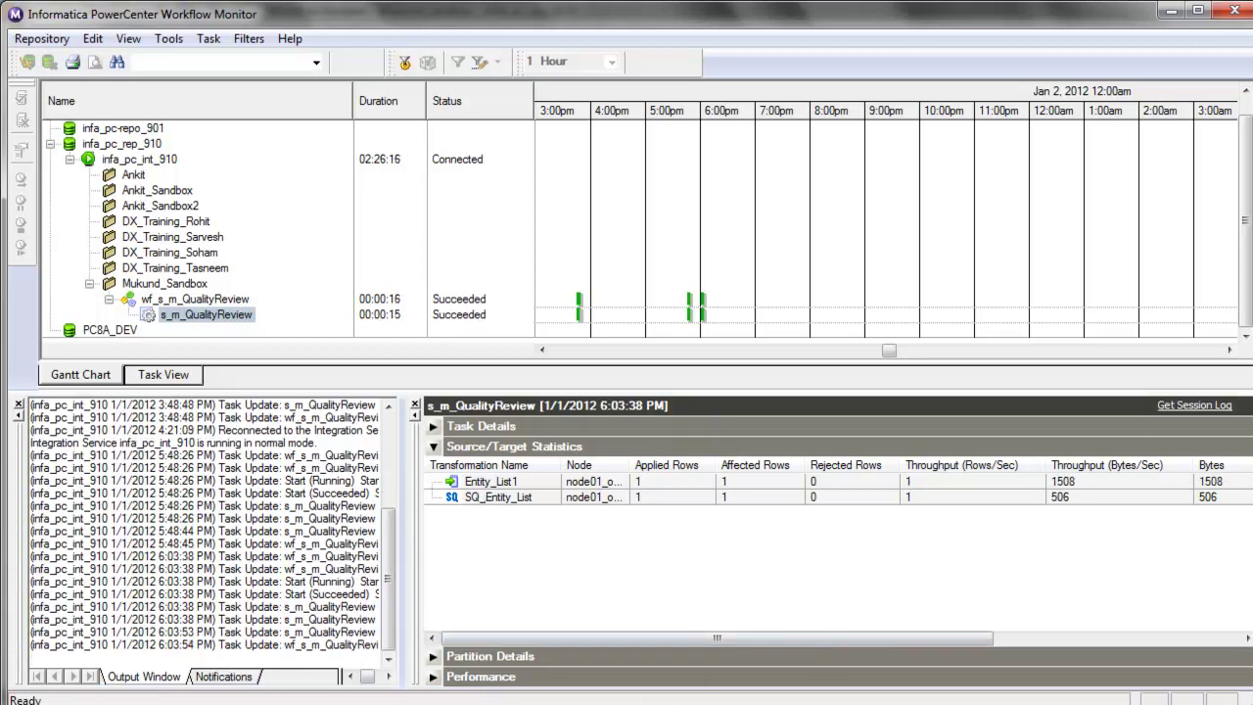
Return to WinSCP once the run shows Succeeded with 1 row loaded to Entity_List1
key("alt+Tab")
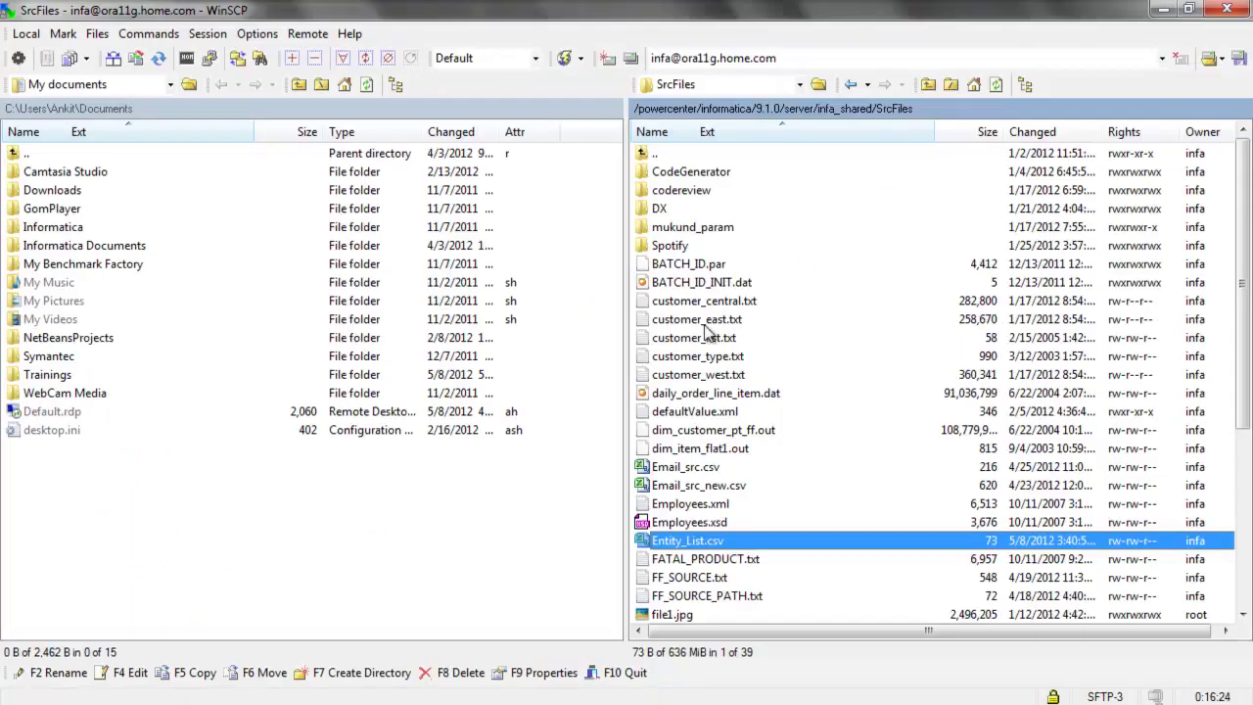
Refresh infa_shared/TgtFiles/ReviewReport to show the generated reports and read MUKUND_SANDBOX.TXT
left_click(846, 115)
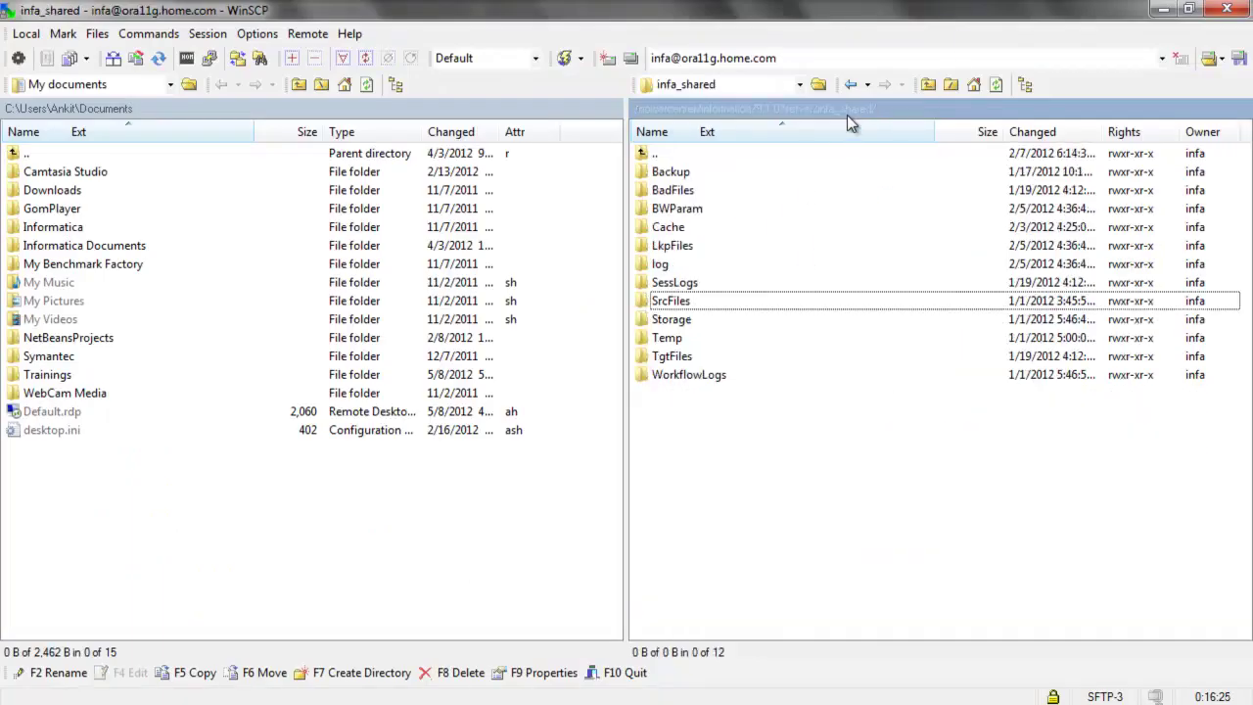
double_click(682, 361)
double_click(680, 174)
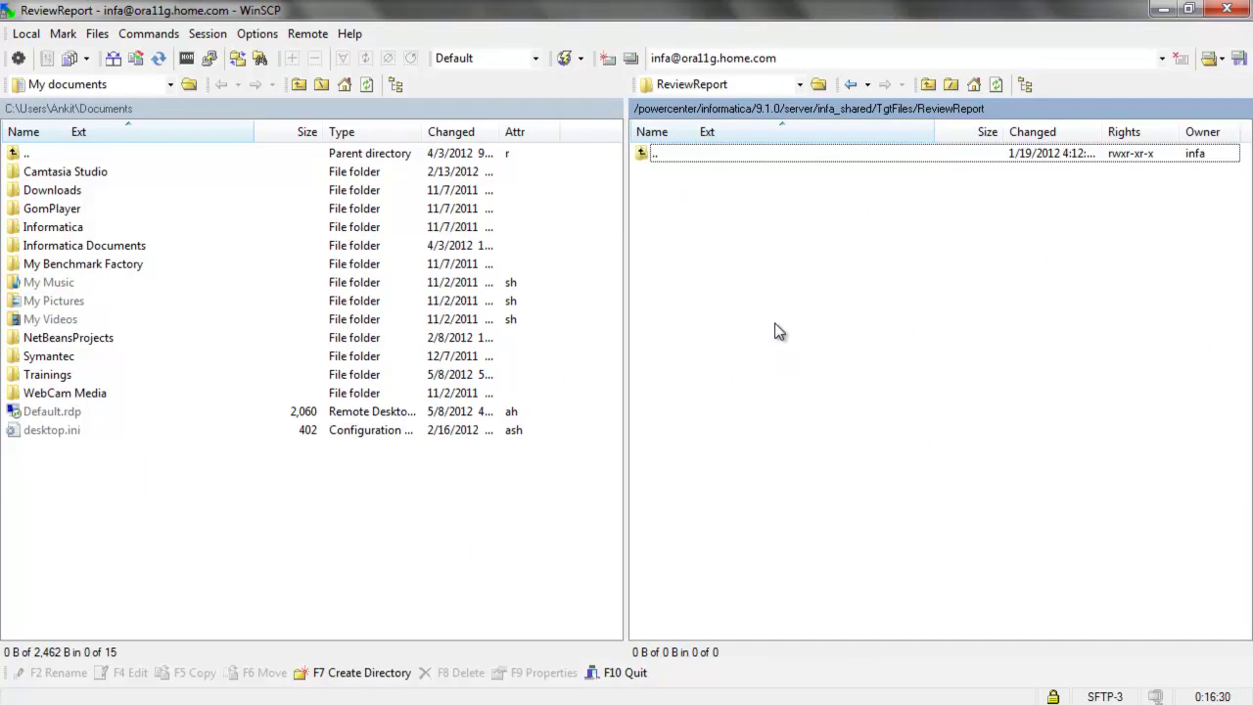
key("ctrl+r")
left_click(775, 326)
scroll(774, 327, "down", 2)
scroll(771, 327, "up", 2)
double_click(724, 173)
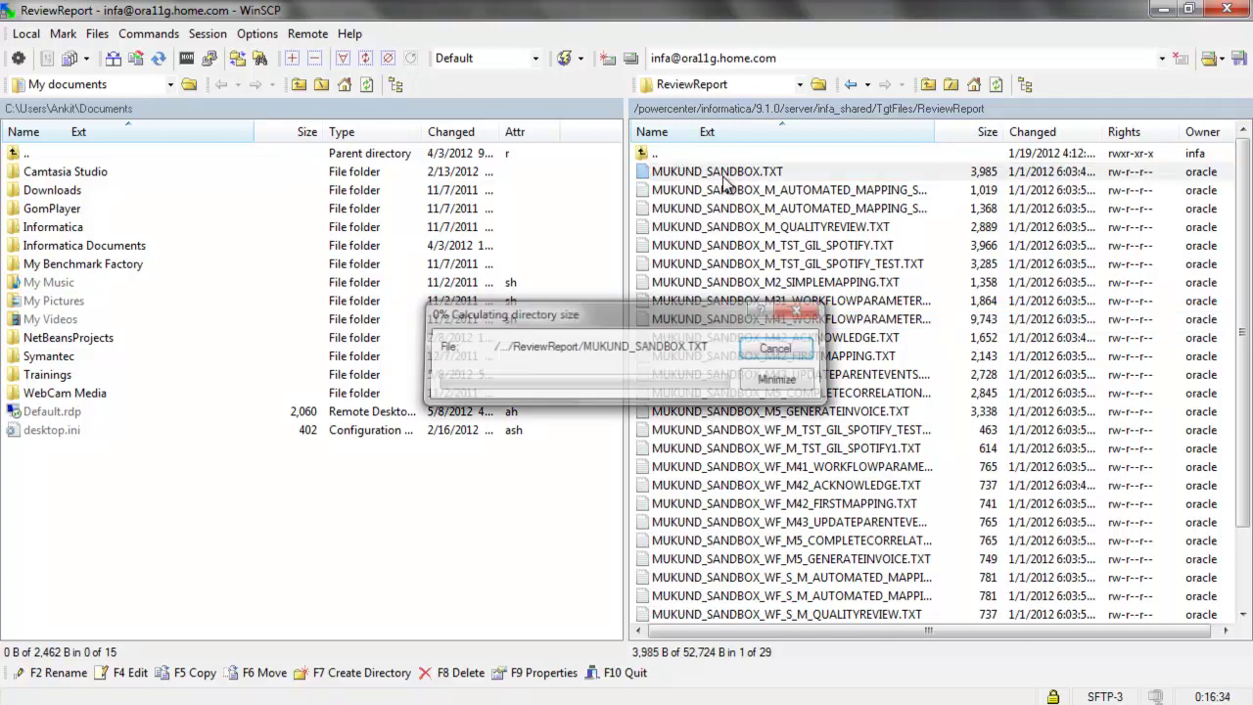
left_click(725, 178)
left_click_drag(719, 335, 719, 575)
left_click(1219, 10)
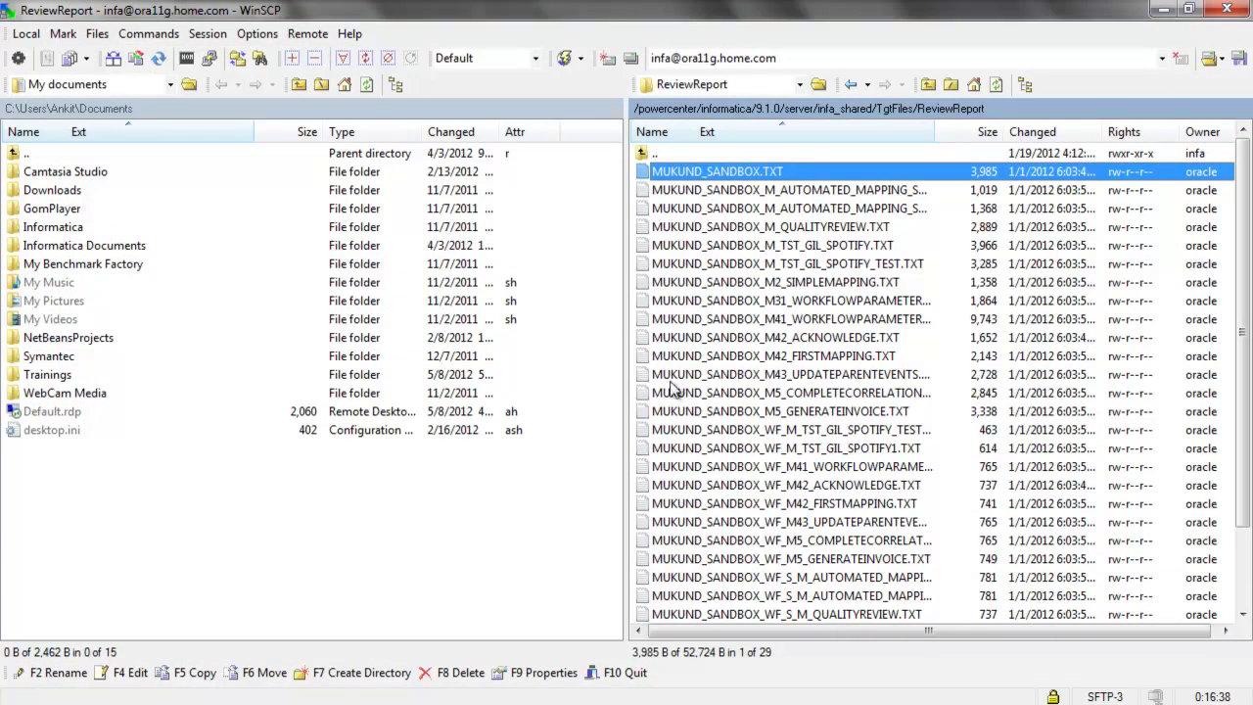
Check Processed_Entities.csv lists the sandbox folder as Processed, then close it
scroll(675, 387, "down", 2)
scroll(675, 377, "up", 1)
scroll(675, 364, "up", 1)
scroll(682, 384, "down", 2)
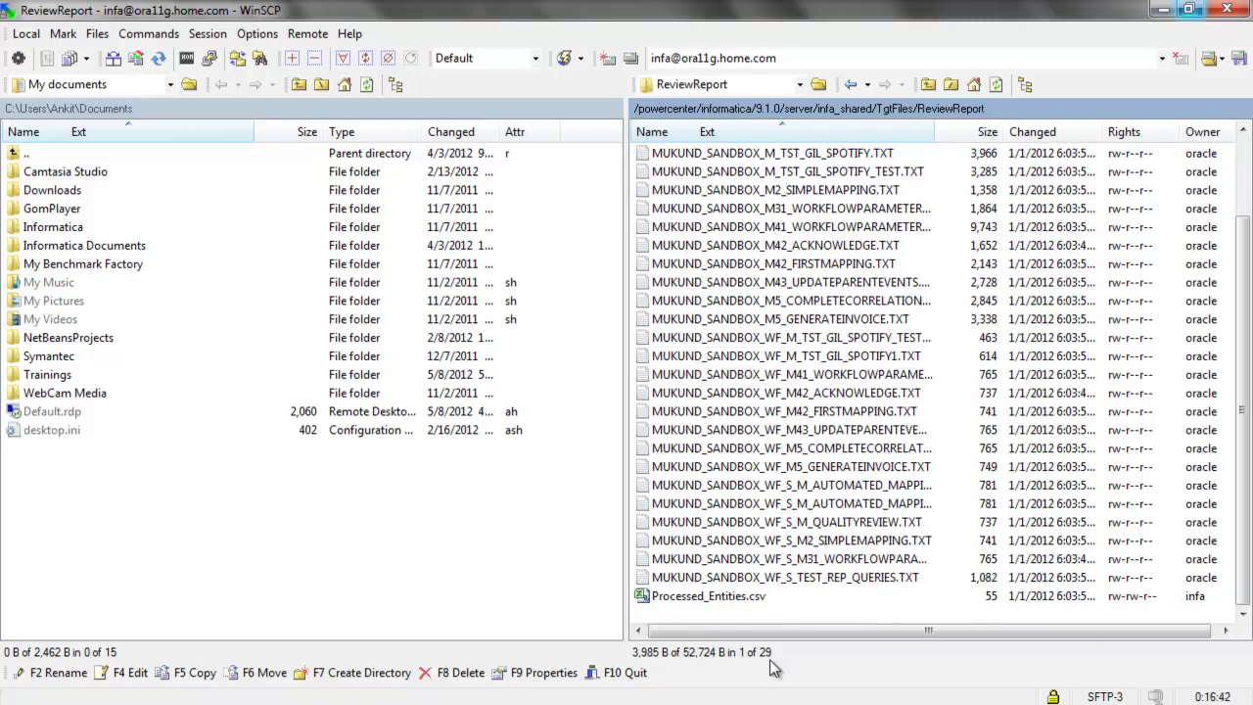
double_click(730, 594)
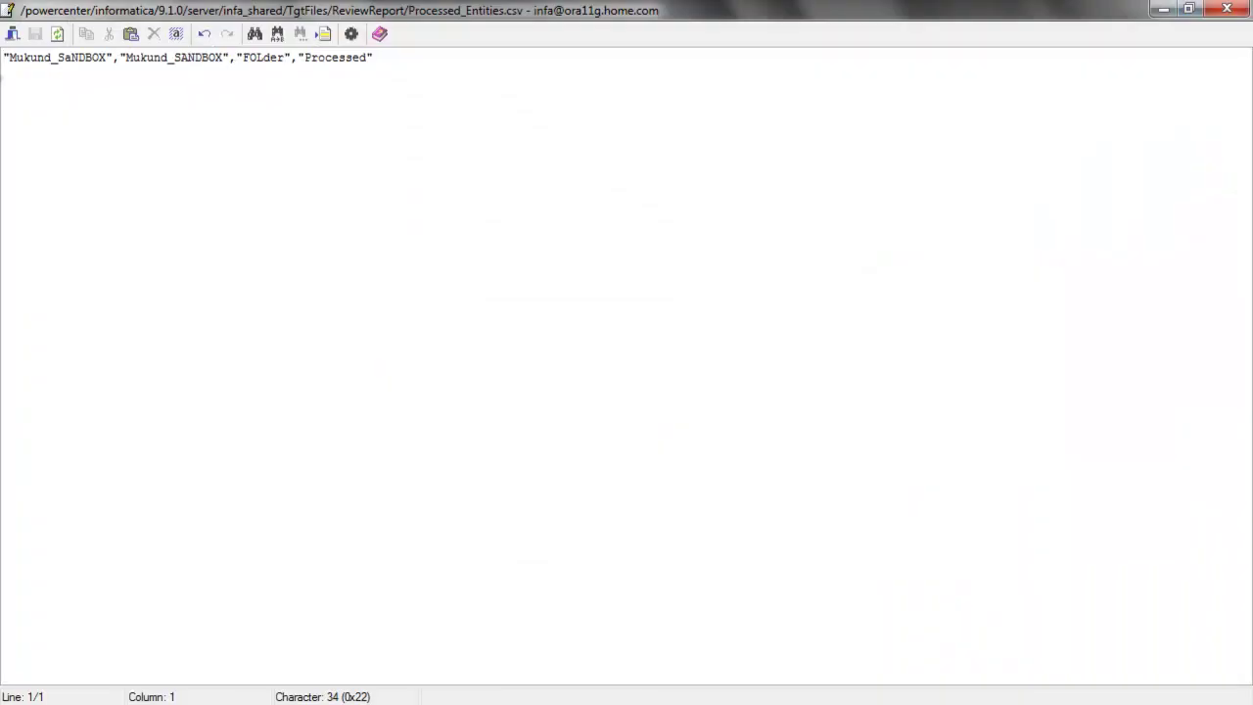
left_click_drag(125, 61, 374, 61)
left_click(391, 79)
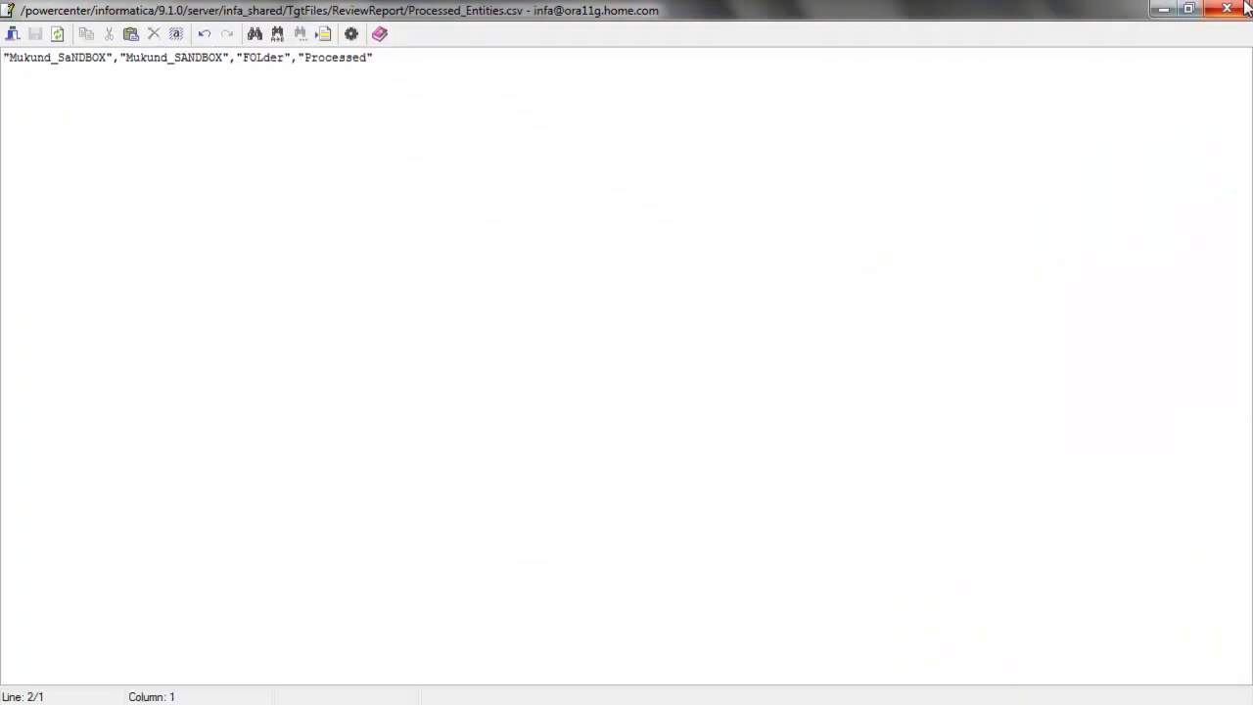
left_click(1226, 8)
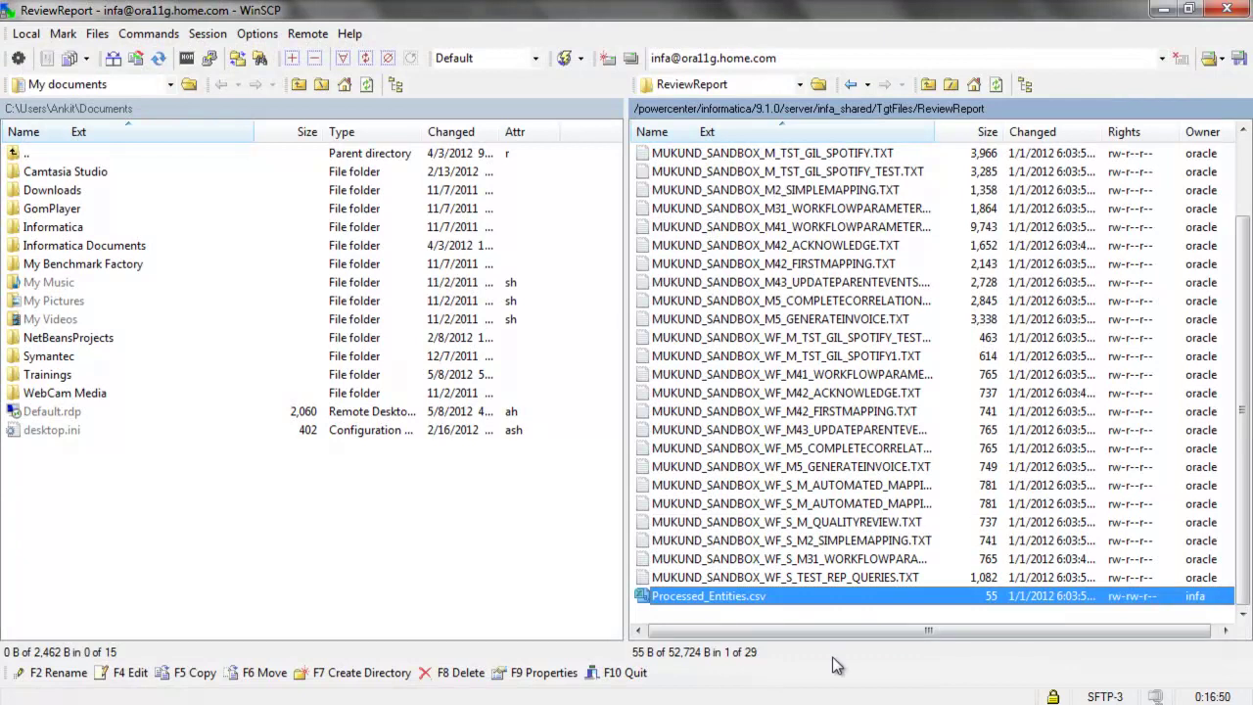
In Explorer, open Code_Review's SQLServer folder and select Install_SQL.bat
mouse_move(87, 650)
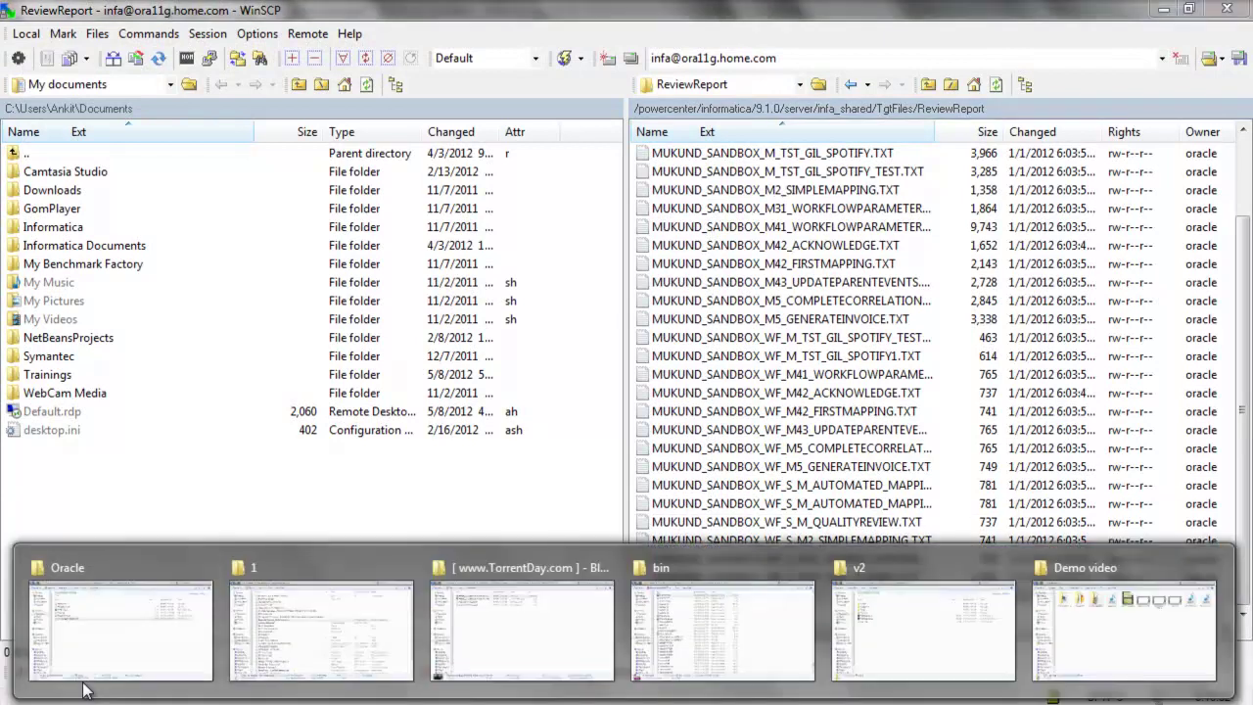
left_click(137, 593)
left_click(638, 36)
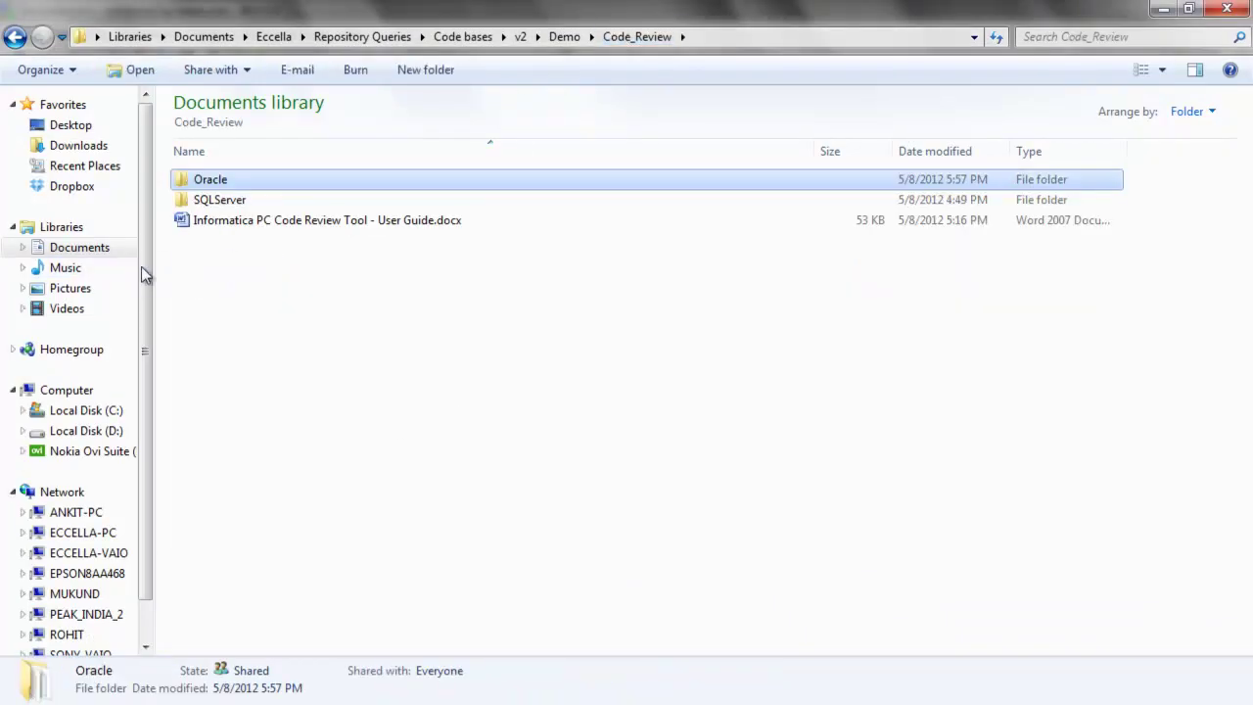
double_click(229, 202)
left_click(290, 388)
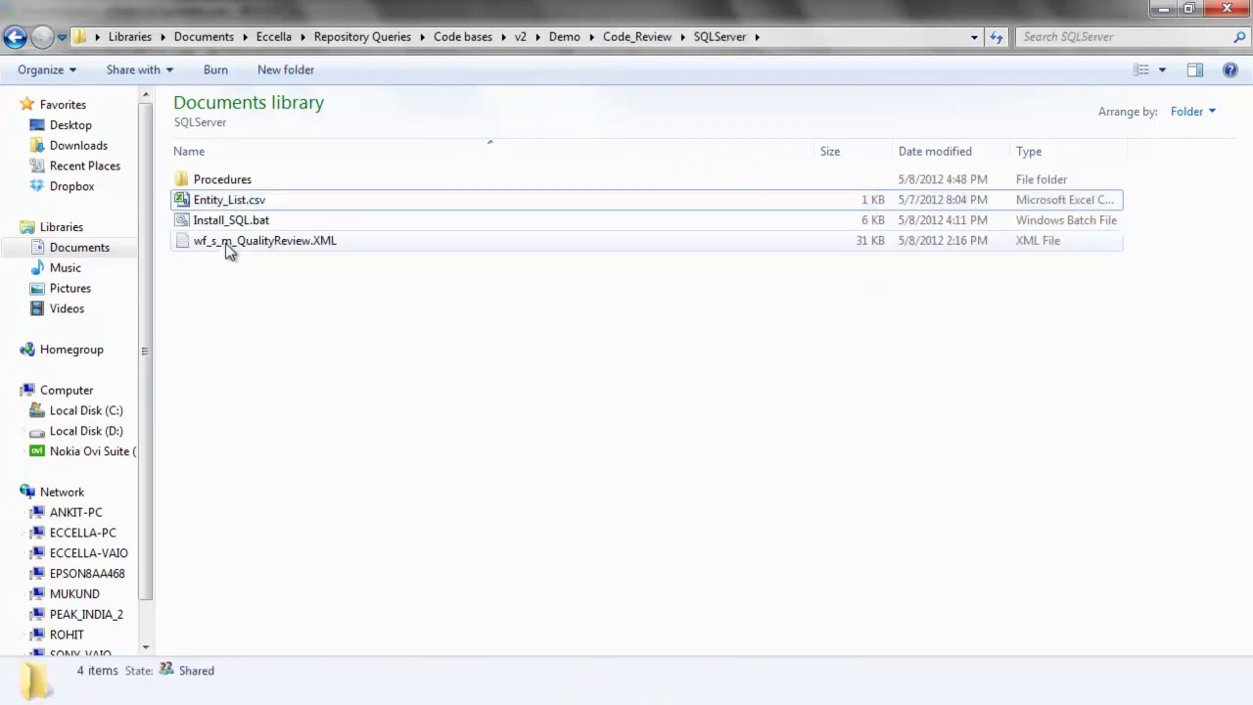
left_click(233, 220)
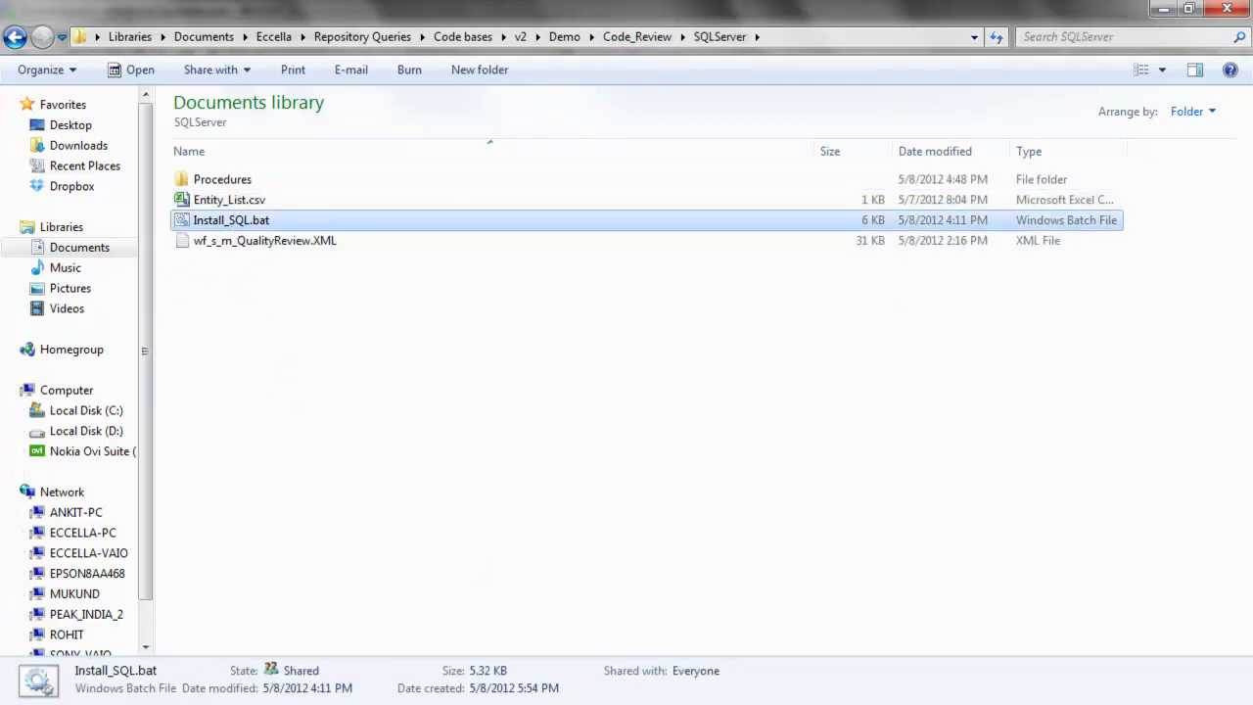
Scroll Word's user guide to the SQL Server installation steps on page 11
key("alt+Tab")
scroll(336, 459, "down", 10)
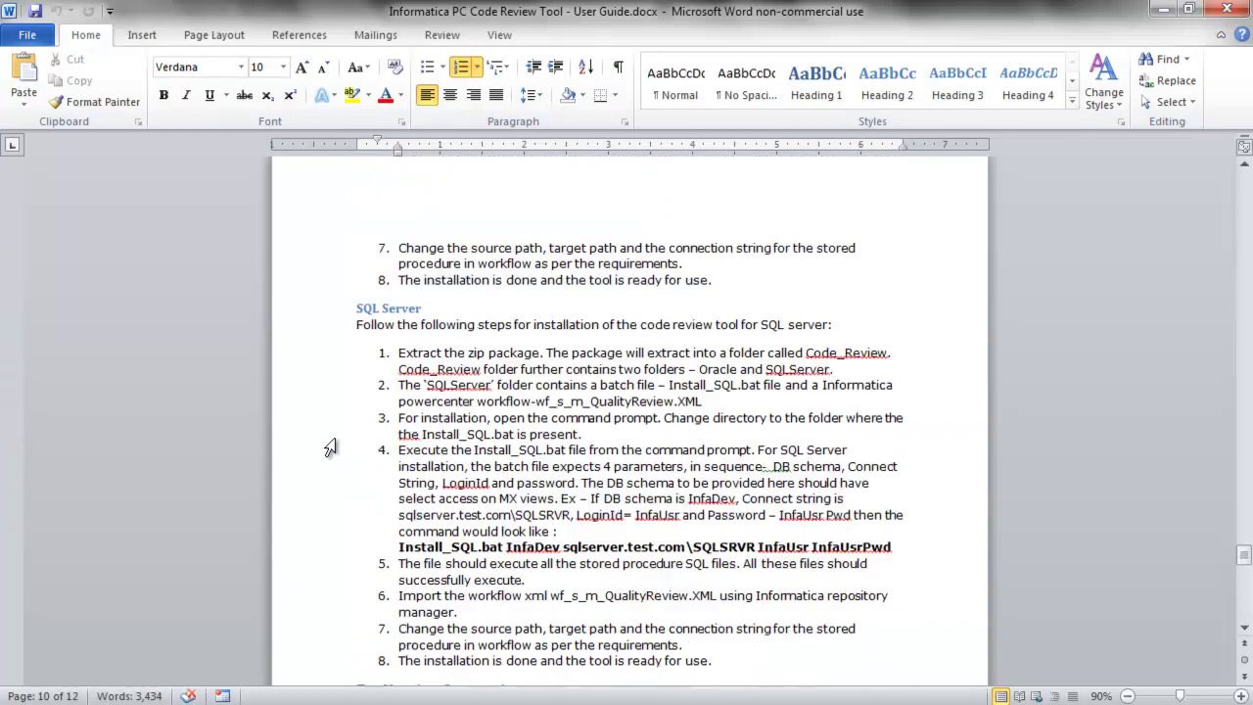
scroll(364, 445, "down", 3)
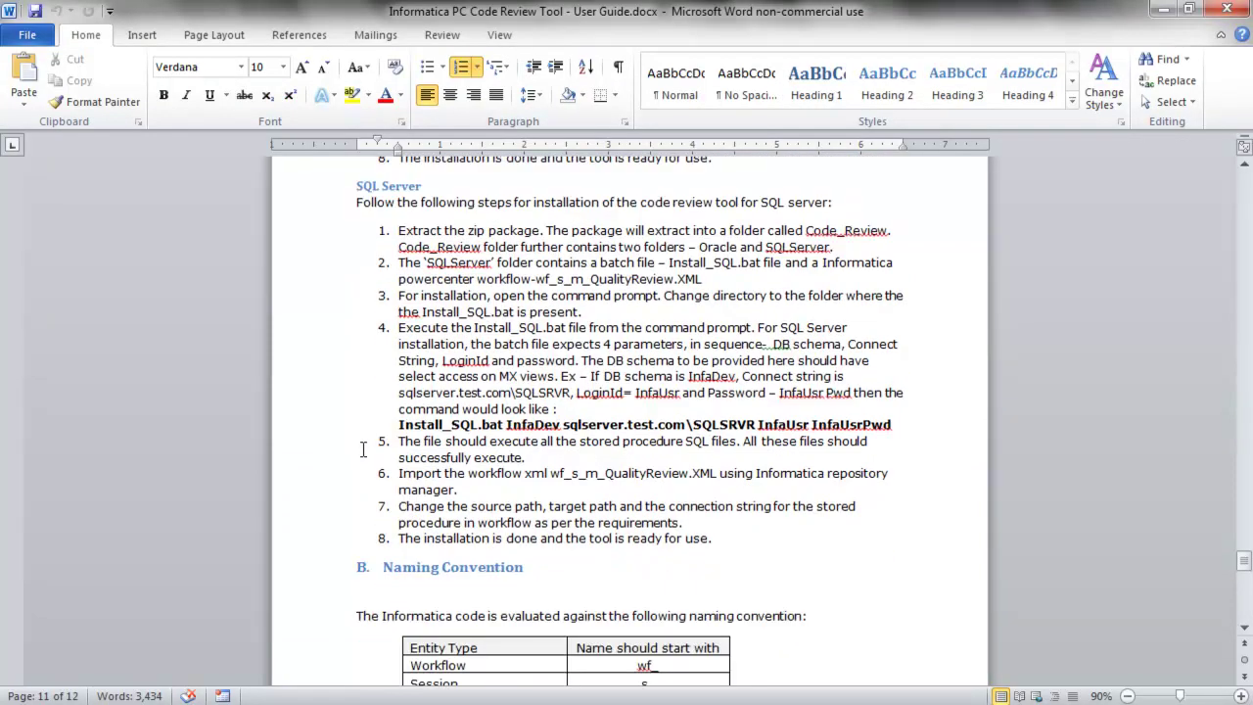